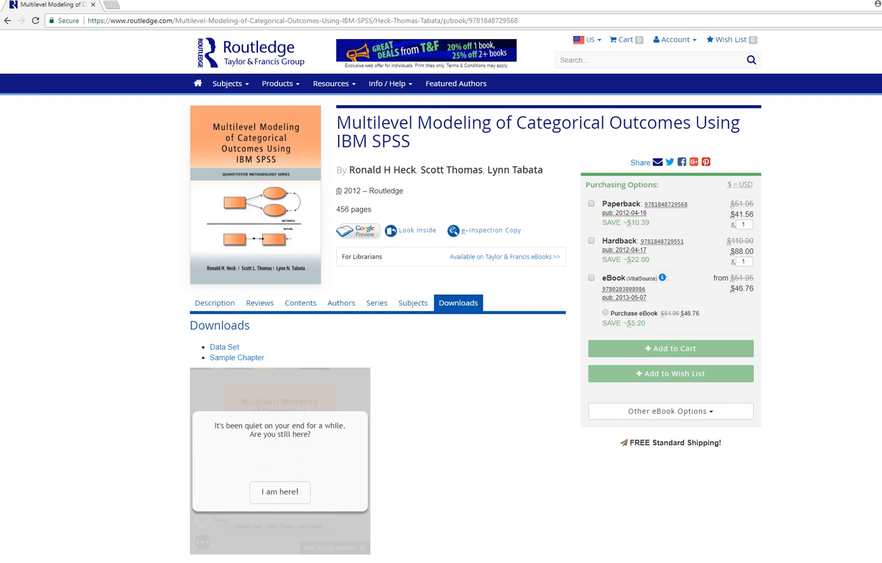
Switch to the statistics data editor and examine the readprof outcome column and its values.
key("alt+Tab")
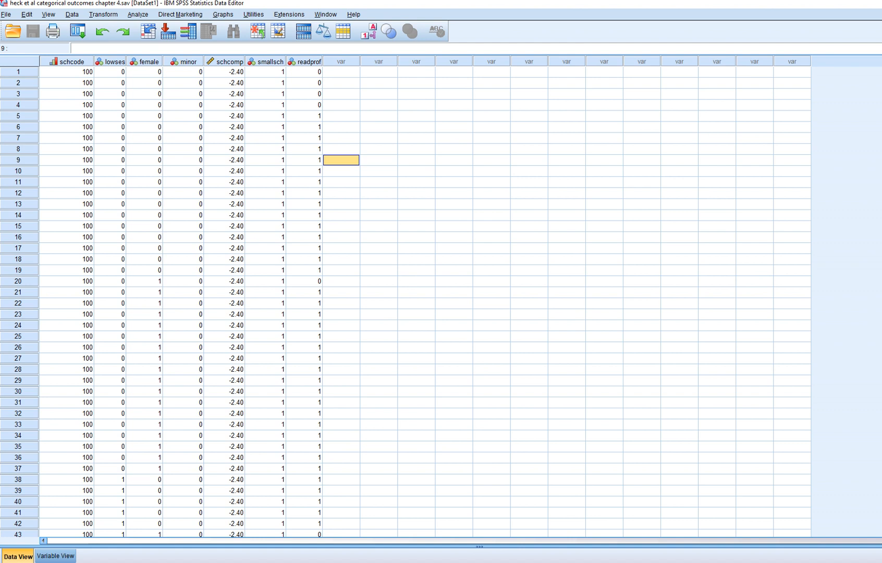
left_click(308, 62)
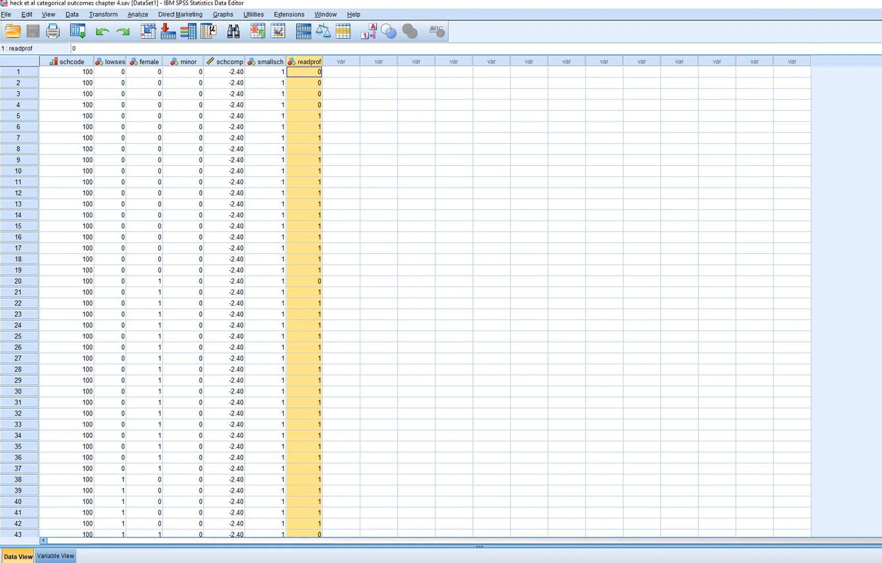
left_click(305, 105)
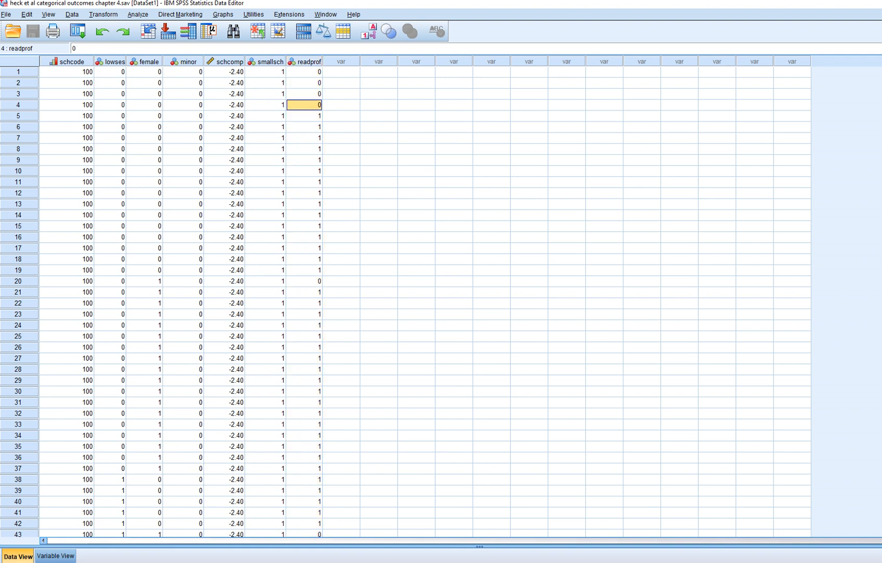
left_click(304, 116)
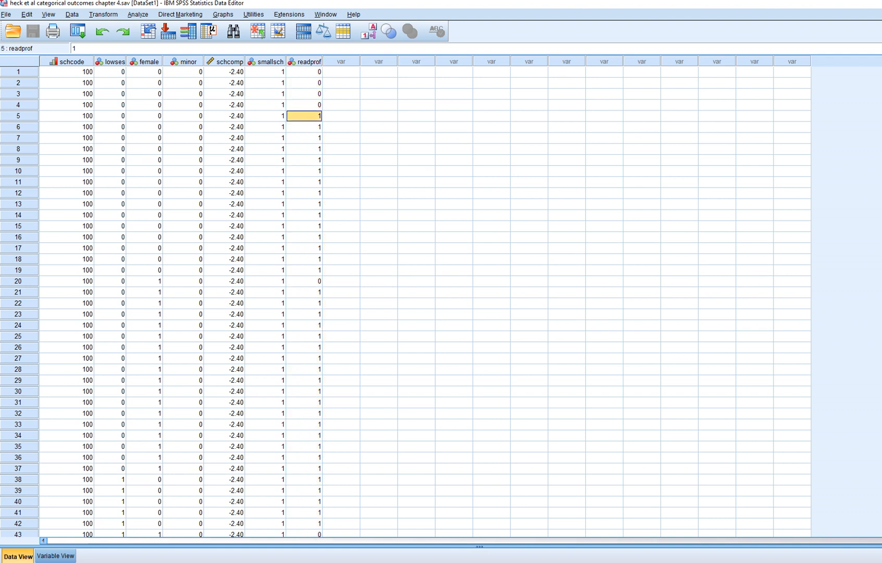
left_click(309, 62)
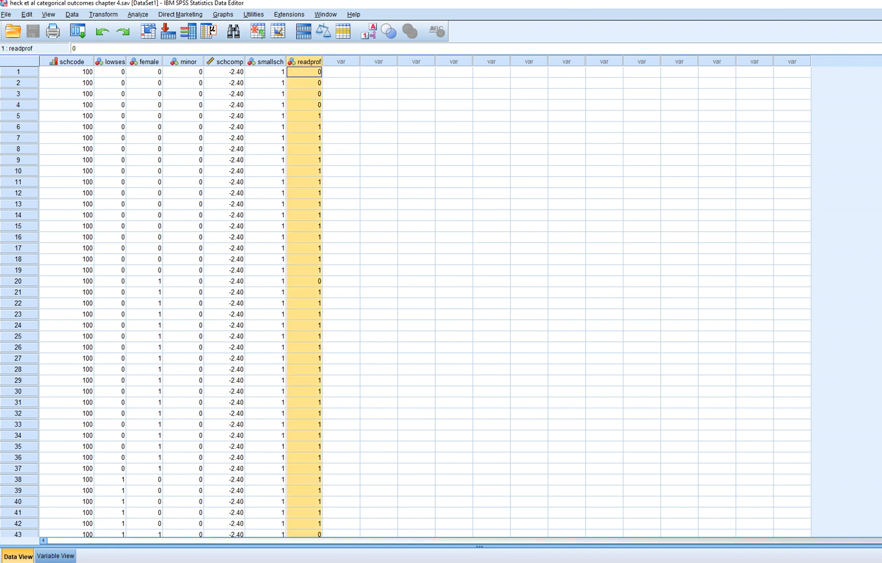
left_click(341, 105)
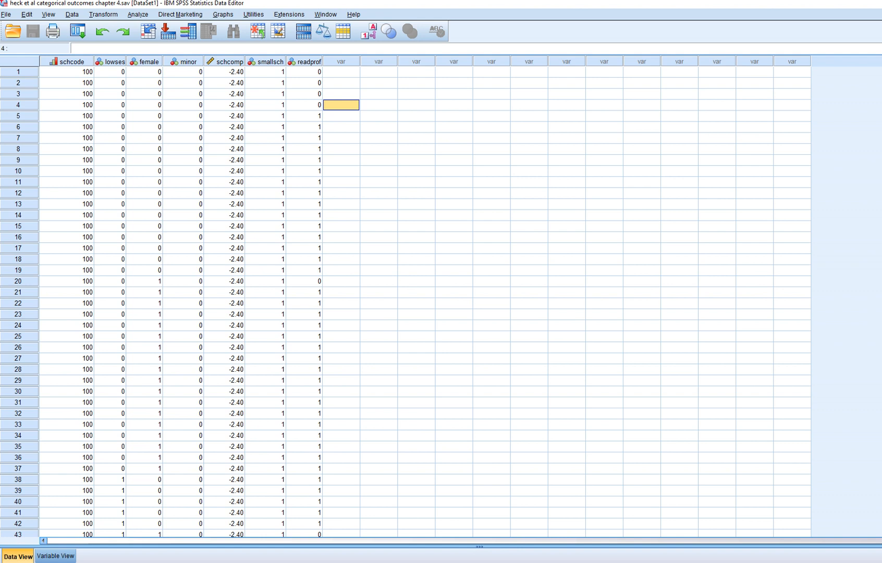
left_click(72, 61)
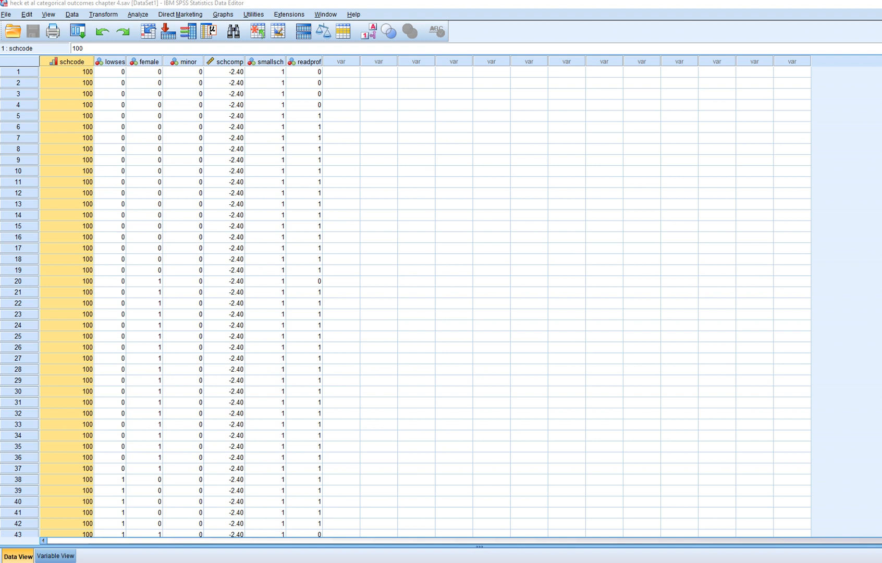
left_click(378, 149)
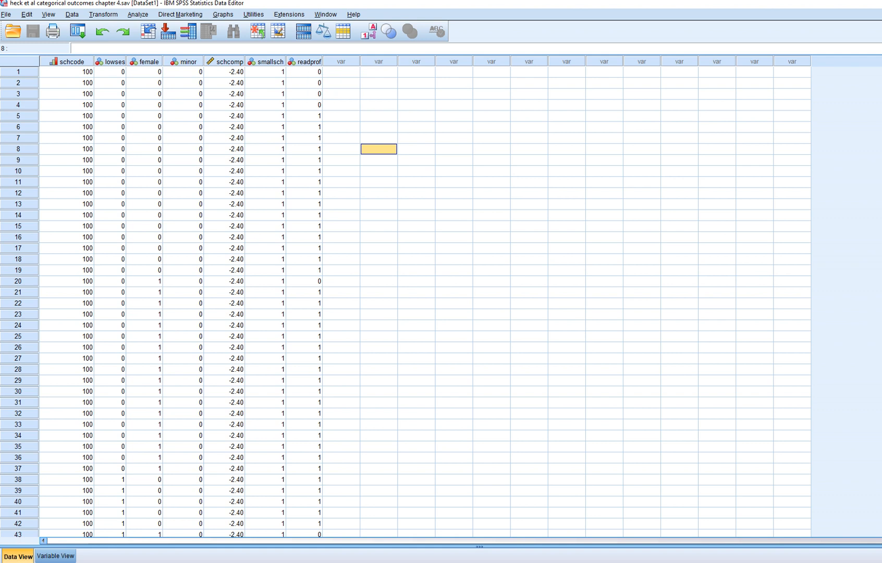
left_click(309, 62)
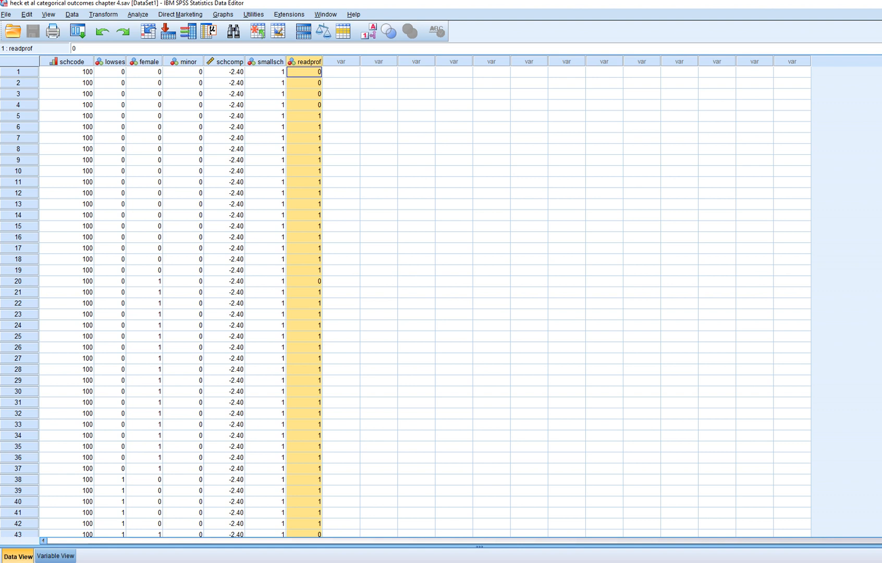
left_click(341, 127)
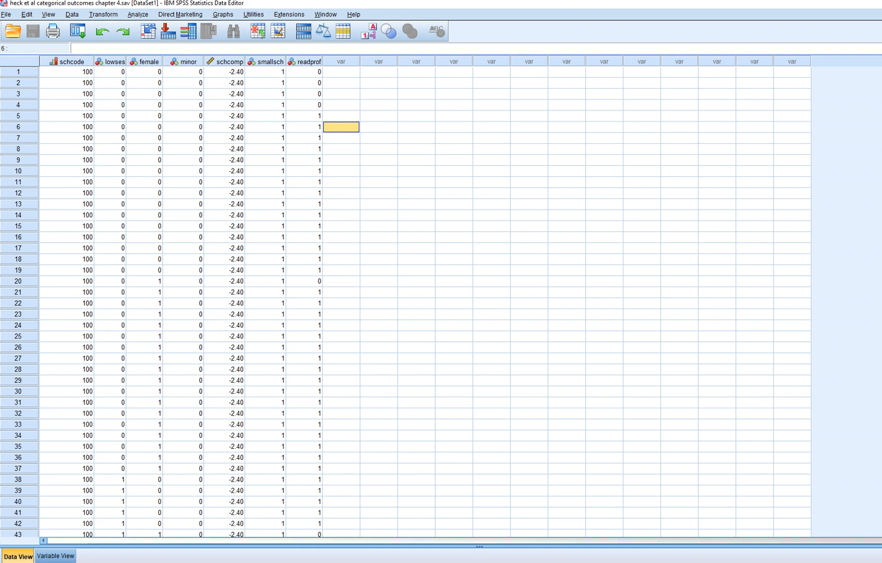
Examine the lowses, female and minor predictor columns in the dataset.
left_click(111, 62)
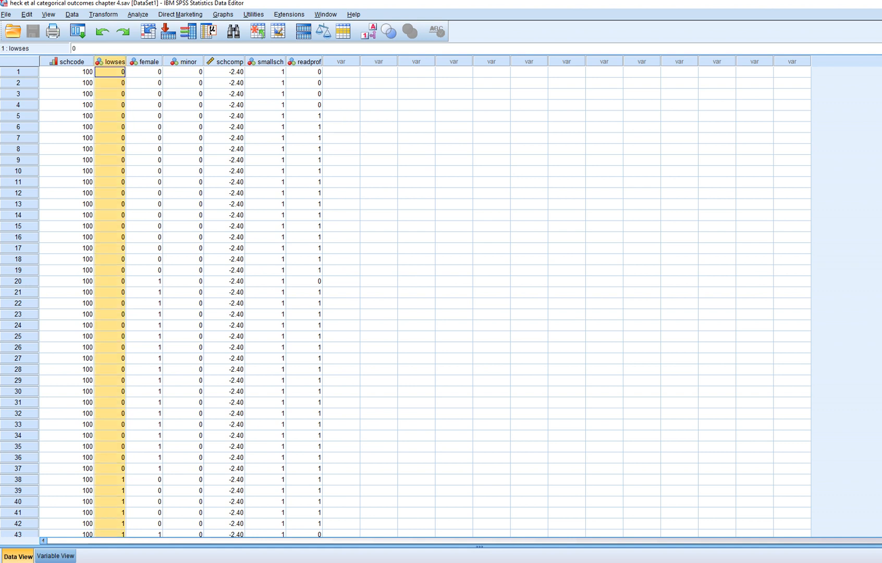
left_click(110, 72)
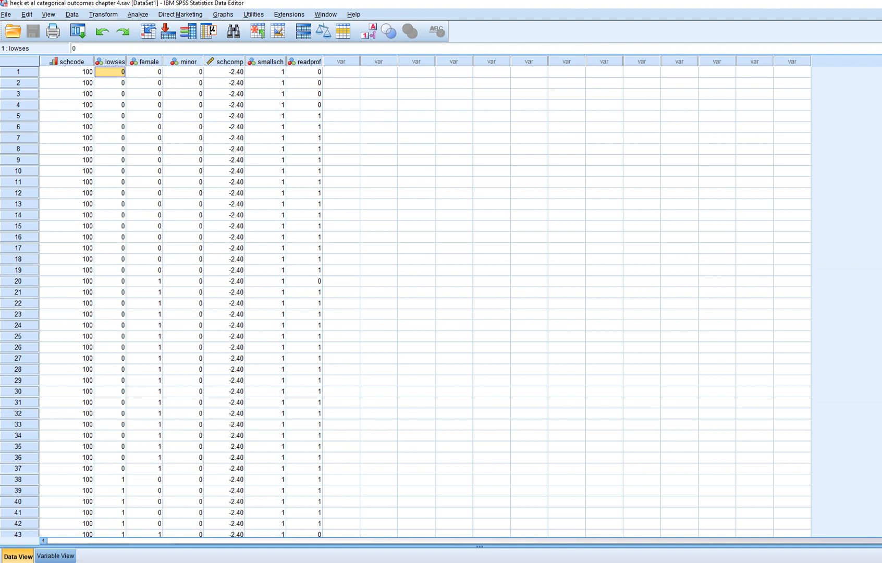
left_click(145, 62)
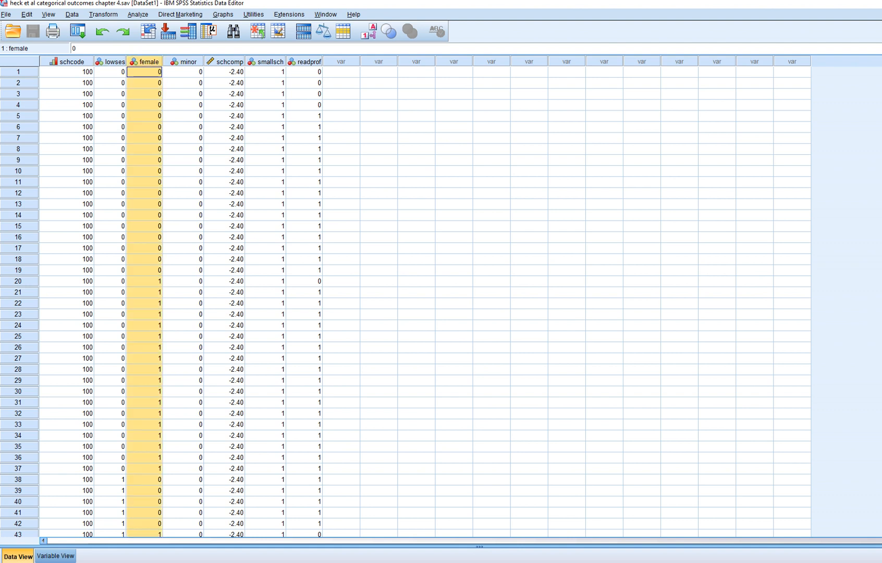
left_click(145, 72)
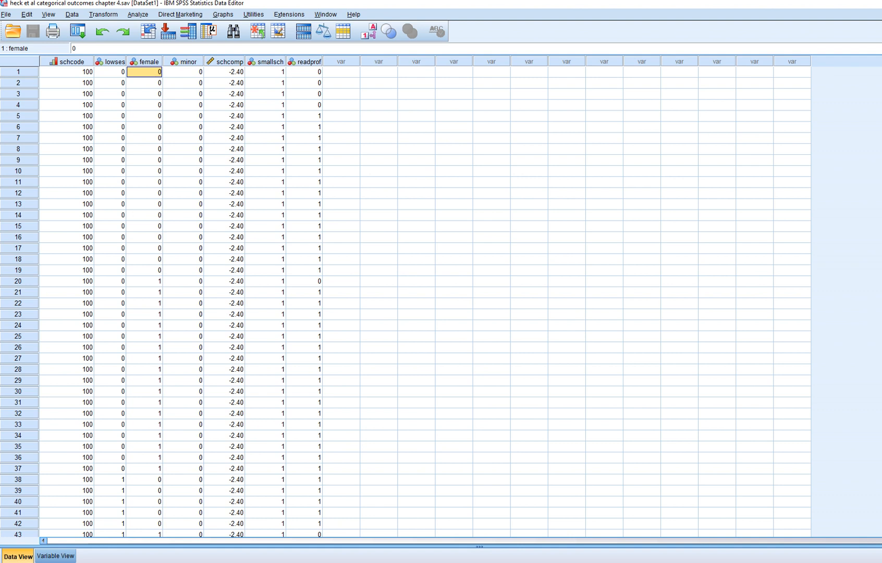
left_click(184, 61)
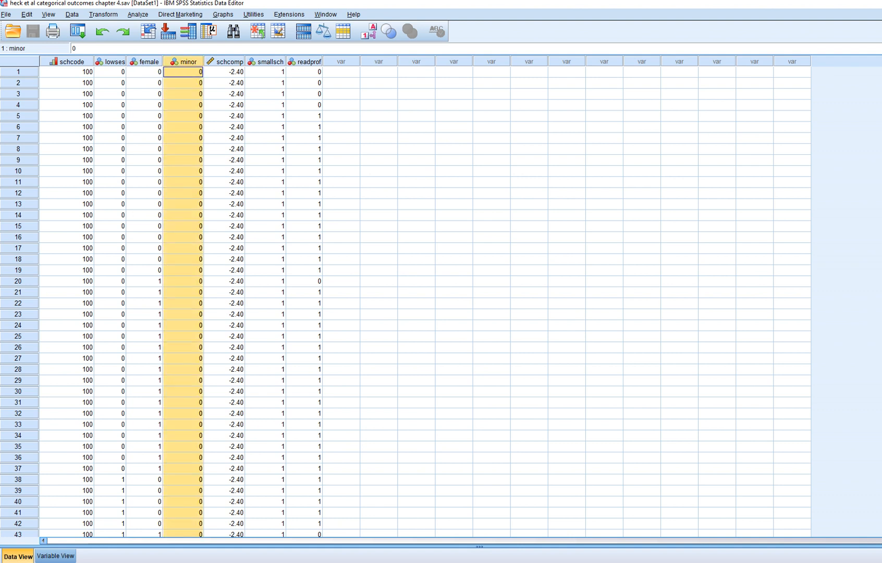
left_click(183, 72)
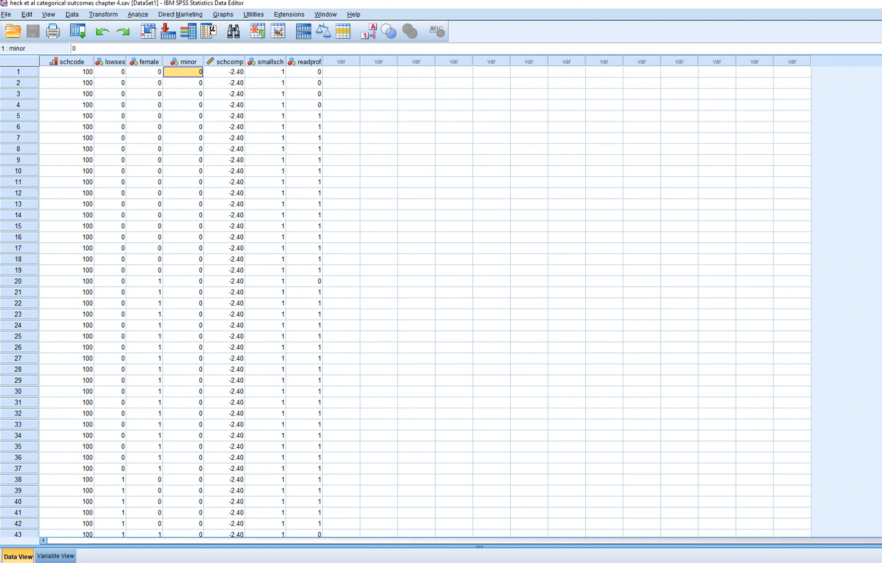
left_click(378, 128)
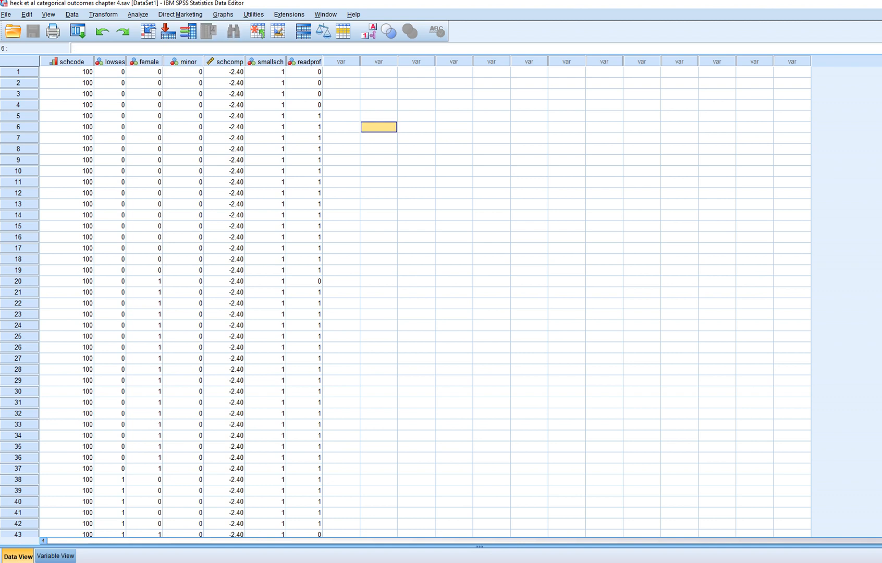
Open the Generalized Linear Mixed Models procedure and set schcode as the subjects field.
left_click(138, 14)
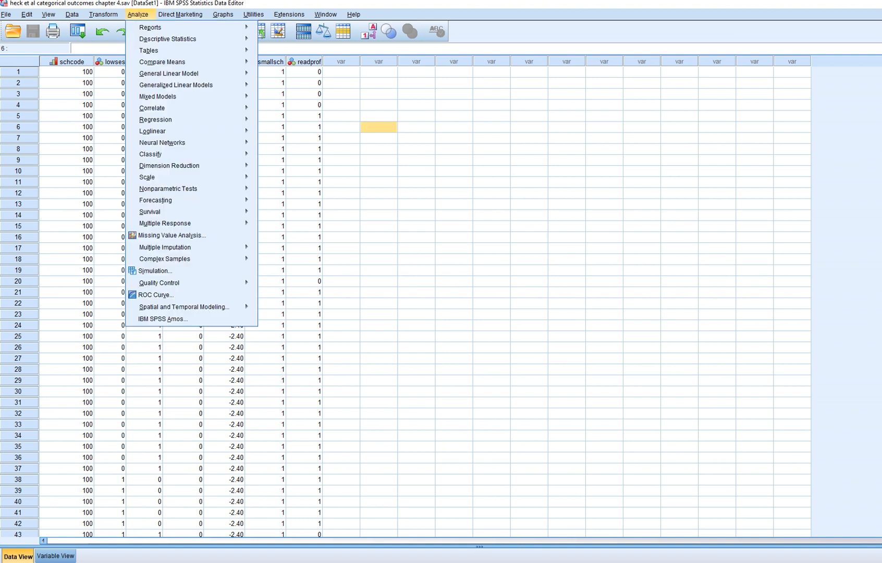
mouse_move(157, 96)
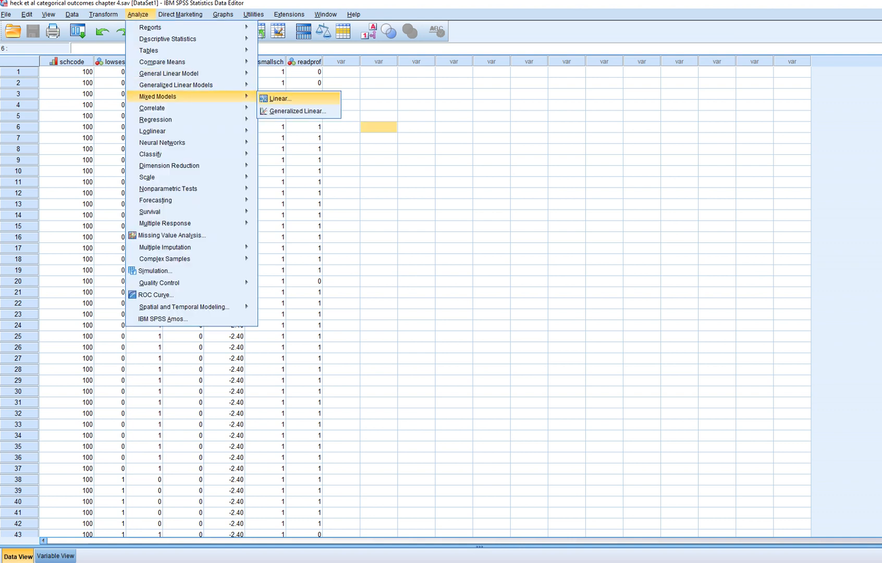
left_click(297, 111)
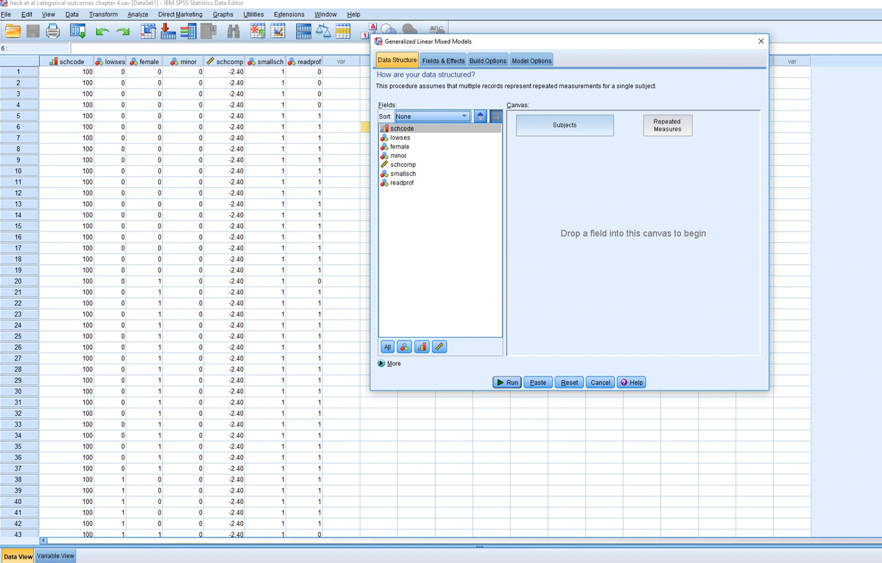
left_click_drag(553, 42, 531, 47)
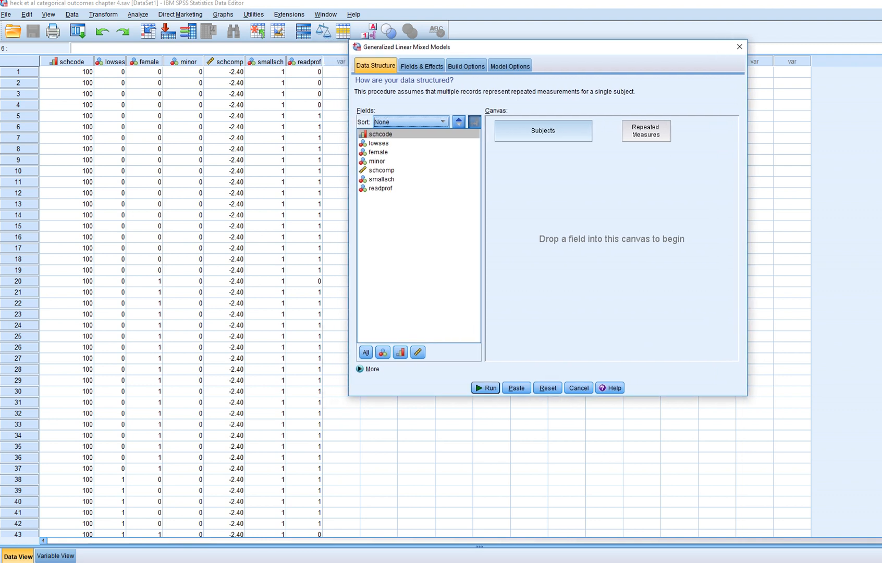
left_click_drag(381, 134, 545, 131)
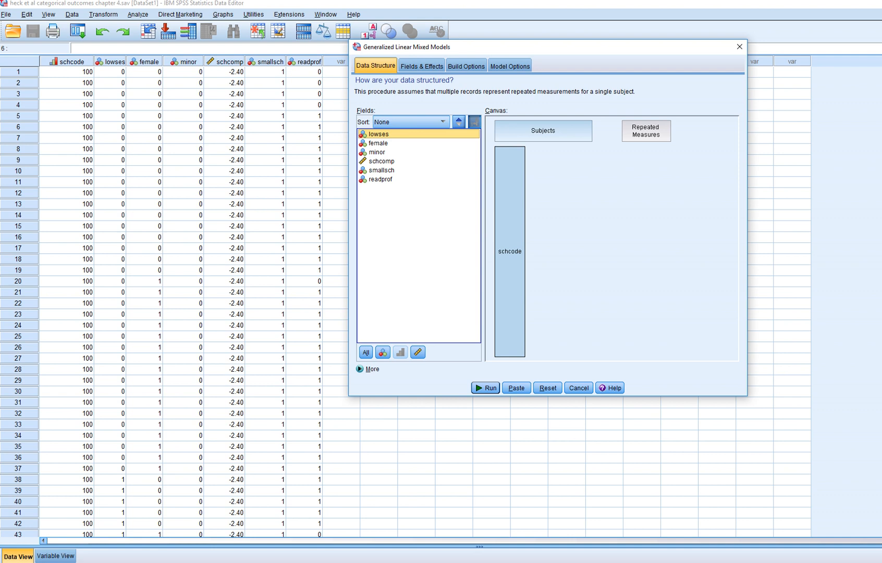
Set readprof as the custom target and choose binary logistic regression as its distribution and link.
left_click(422, 66)
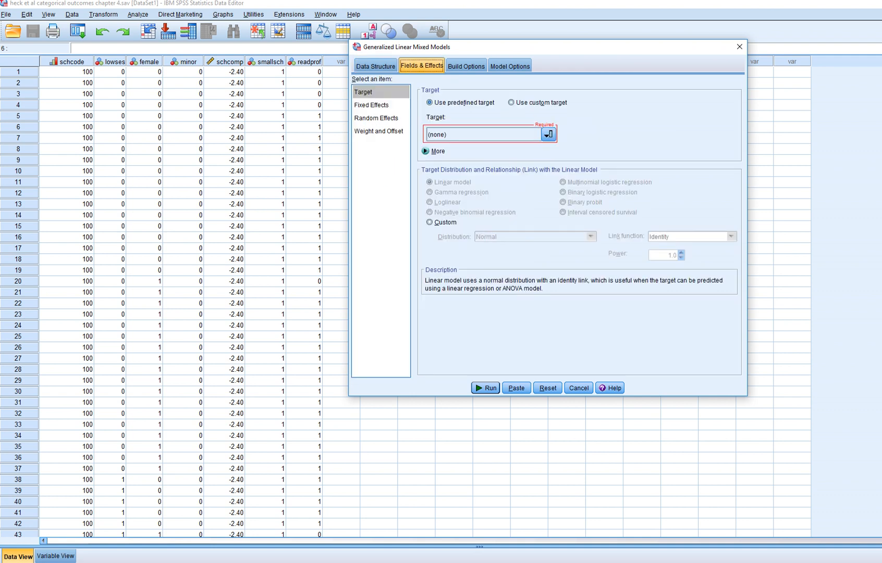
left_click(511, 102)
left_click(549, 133)
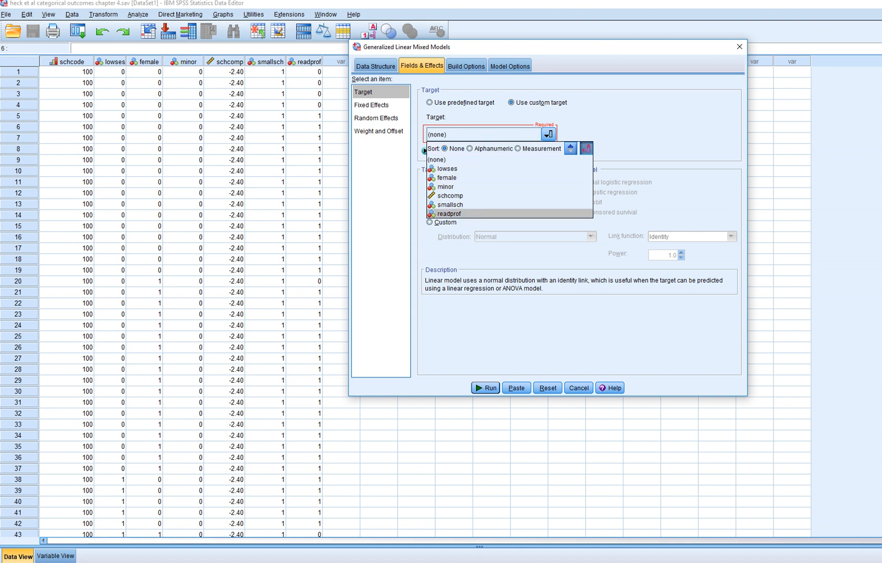
key("Return")
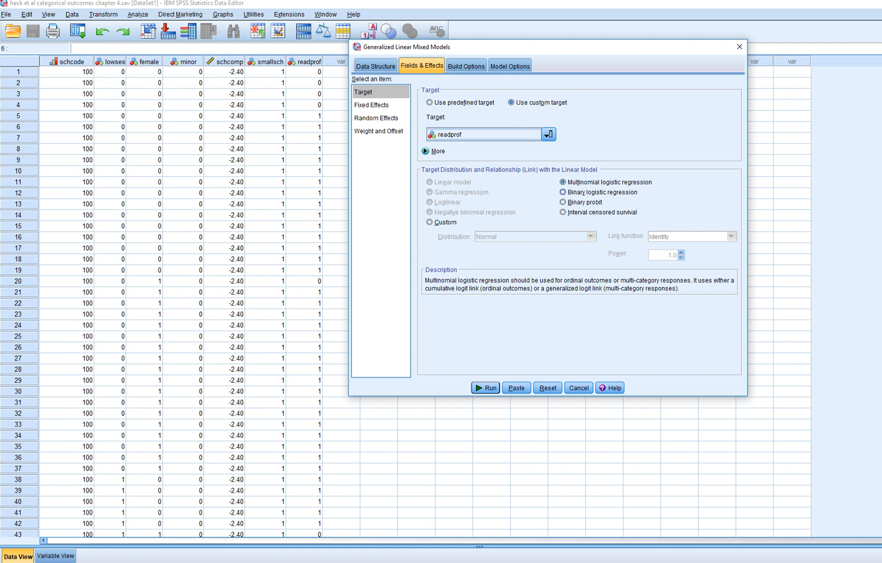
left_click(563, 193)
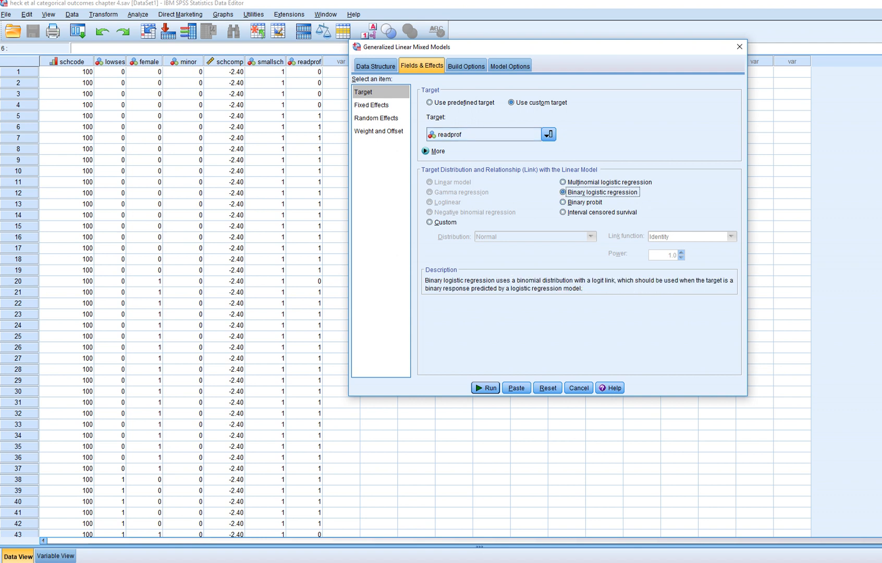
Add lowses, female and minor as fixed main effects alongside the intercept.
left_click(372, 105)
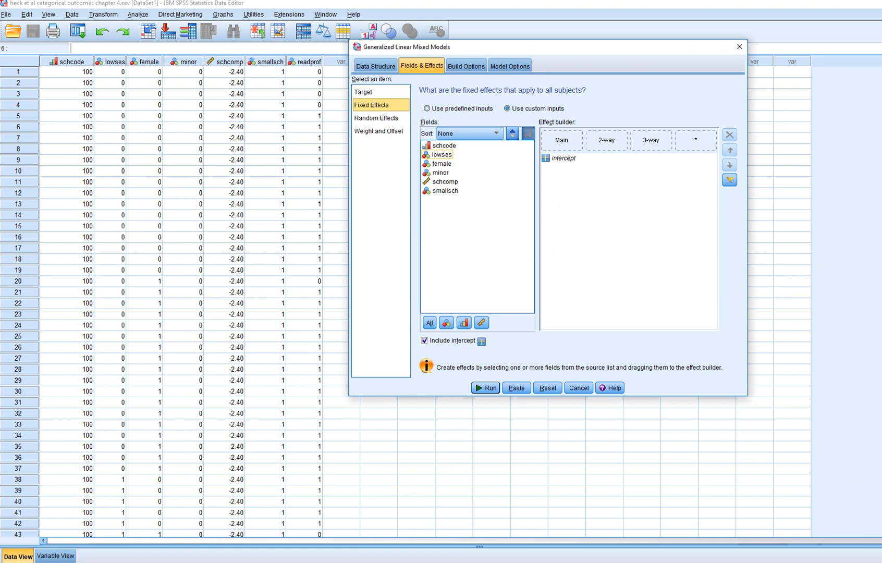
left_click_drag(442, 155, 572, 142)
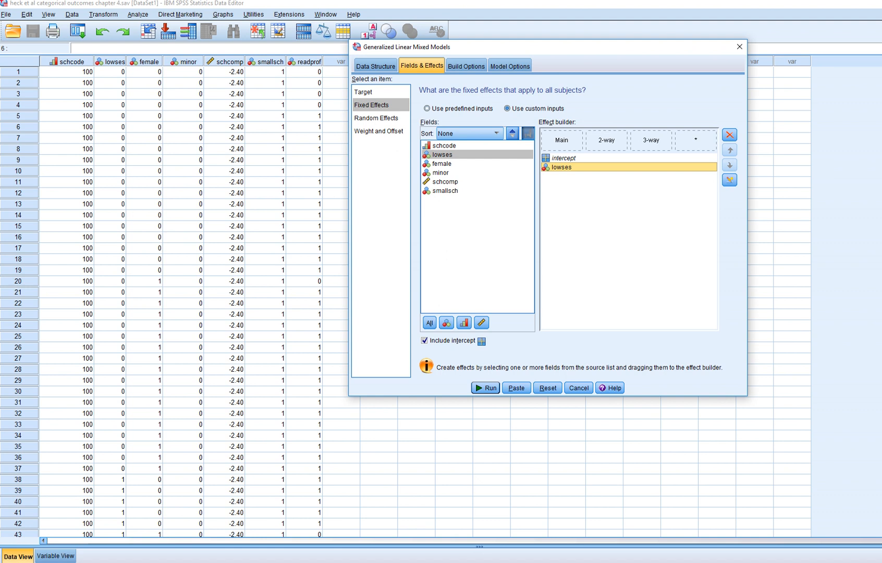
left_click_drag(442, 163, 562, 141)
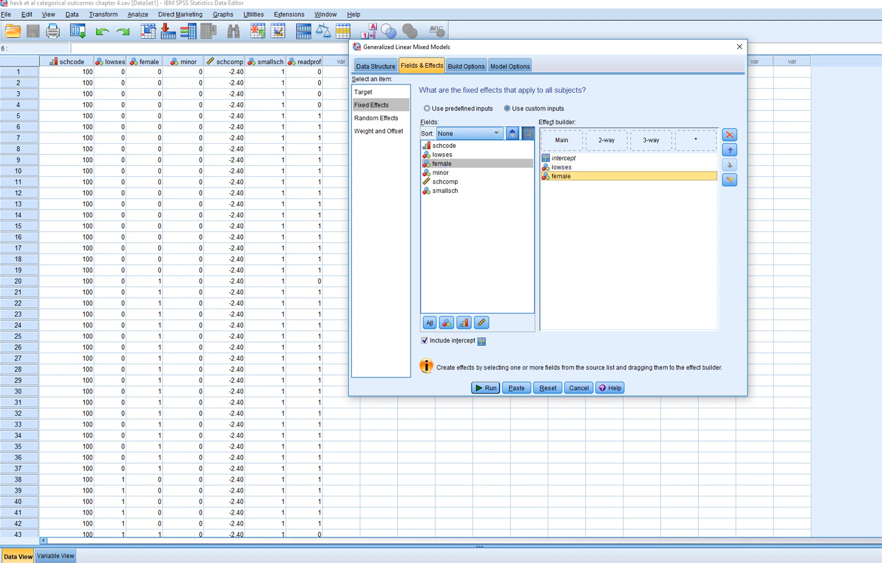
left_click_drag(441, 173, 562, 141)
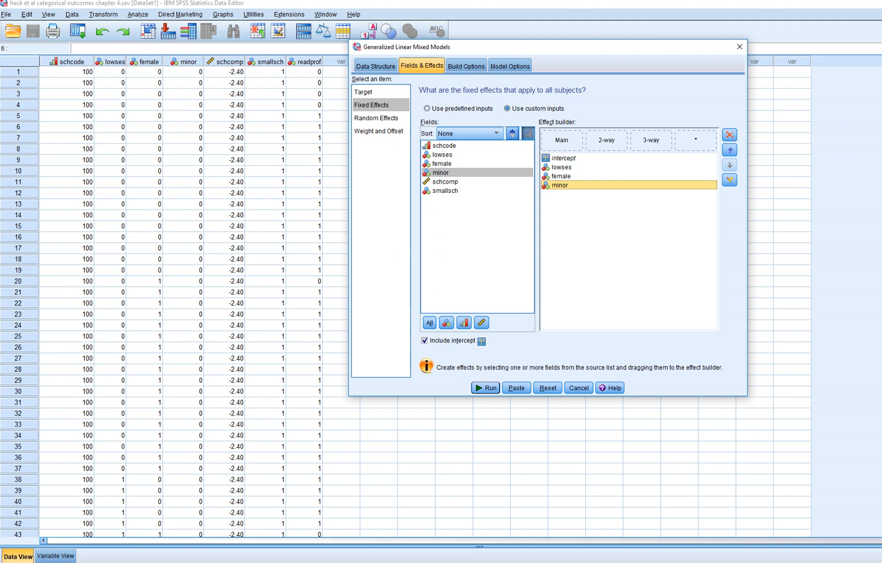
Add a random effect block that includes the intercept with schcode as the subject combination.
left_click(376, 118)
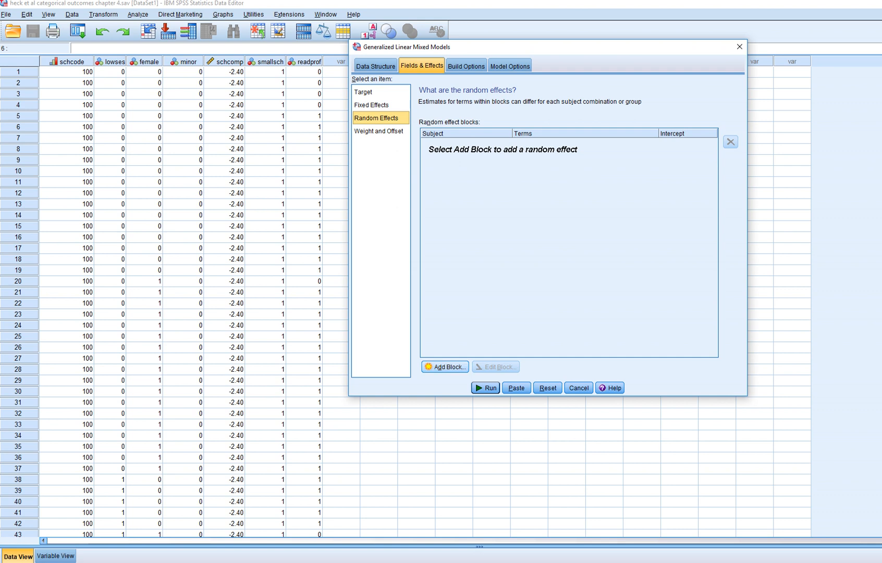
left_click(445, 367)
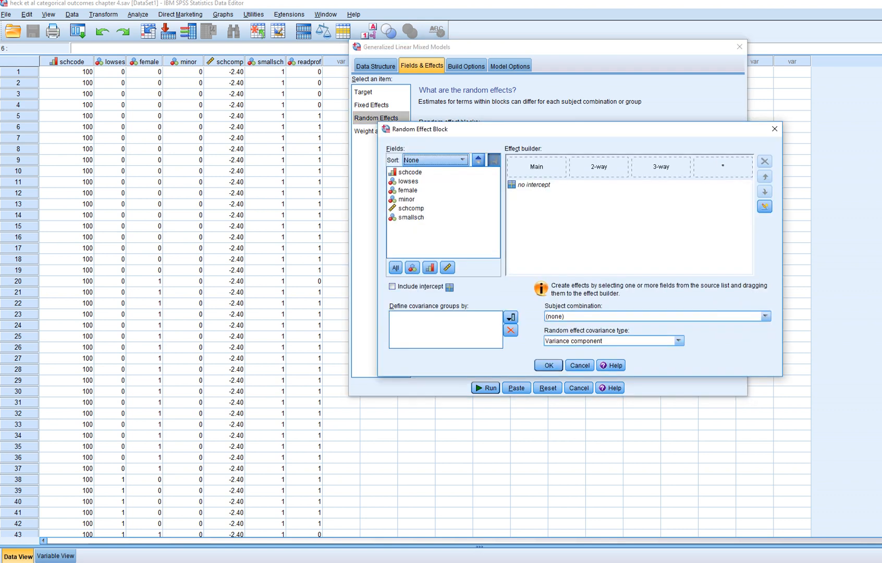
left_click(392, 286)
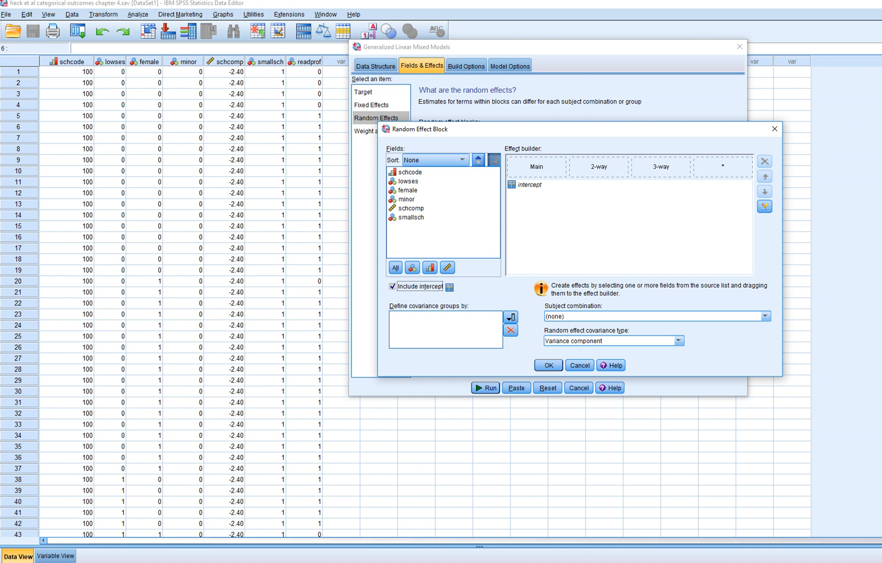
left_click(765, 316)
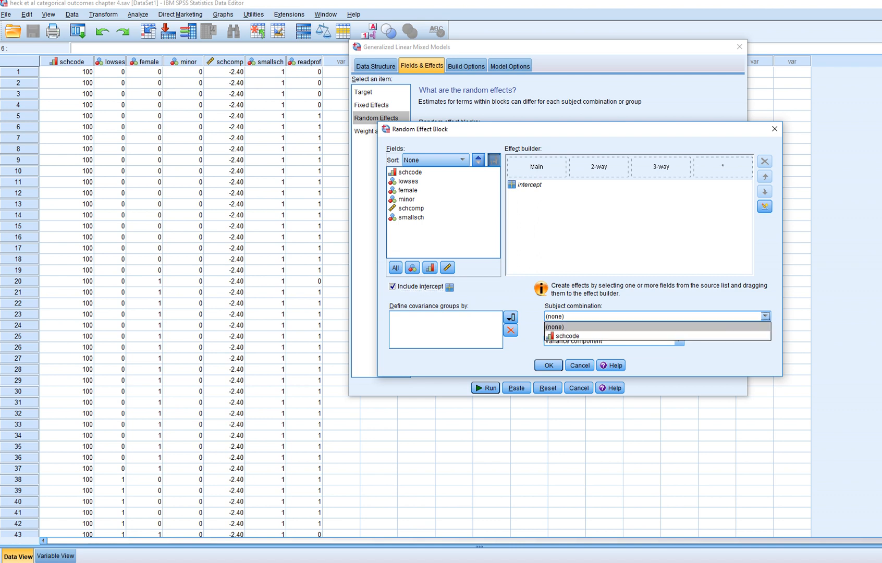
left_click(568, 336)
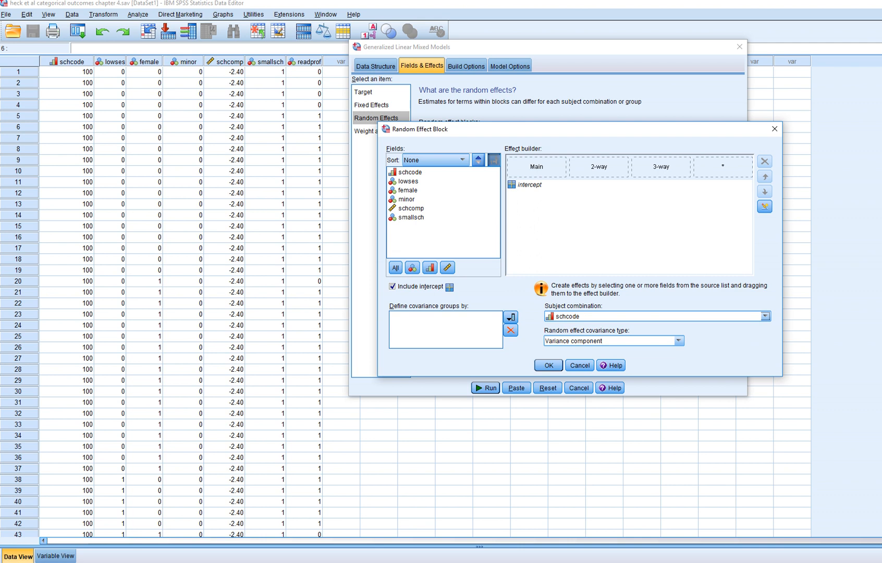
left_click(548, 365)
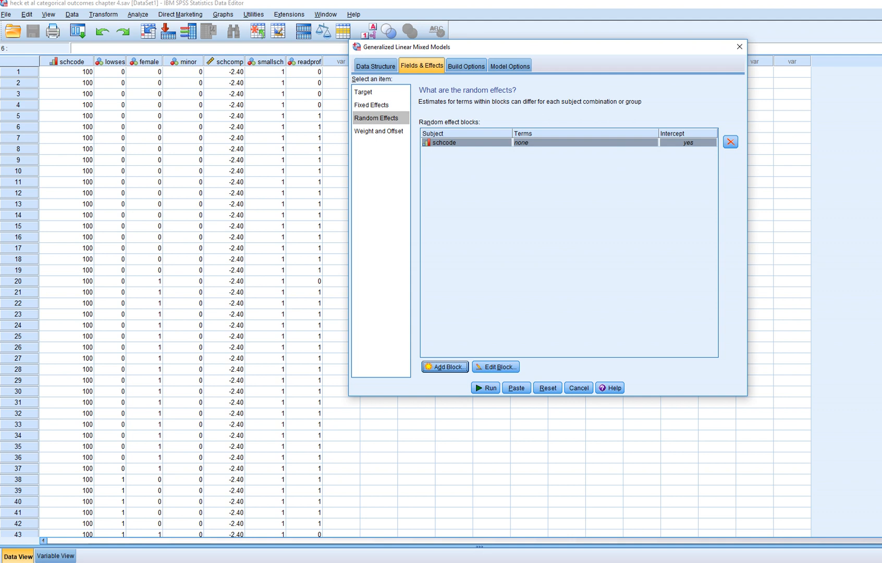
In the build options, set the sorting order for categorical targets and categorical predictors to Descending.
left_click(466, 66)
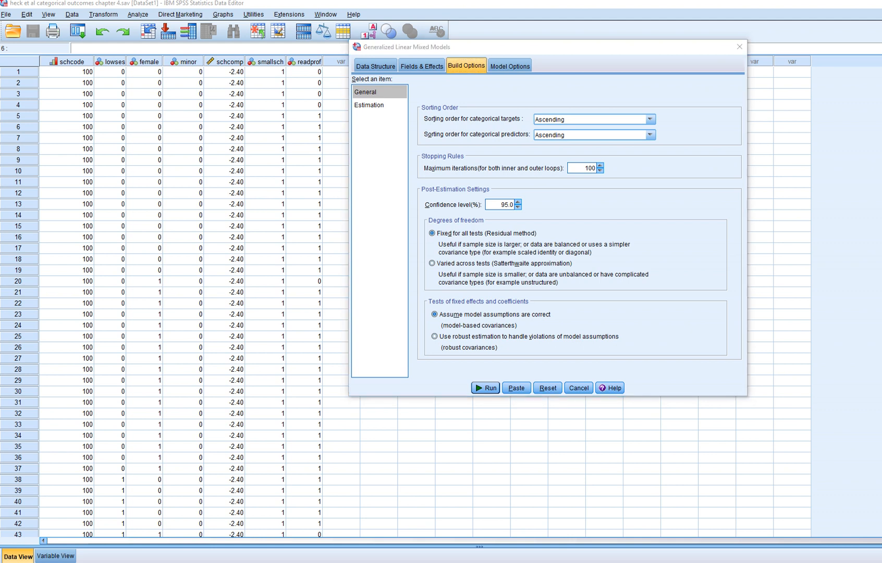
mouse_move(637, 71)
left_mouse_down()
mouse_move(626, 92)
mouse_move(638, 69)
left_mouse_up()
left_click_drag(690, 78, 689, 96)
left_click_drag(691, 28, 691, 49)
left_click_drag(633, 31, 635, 54)
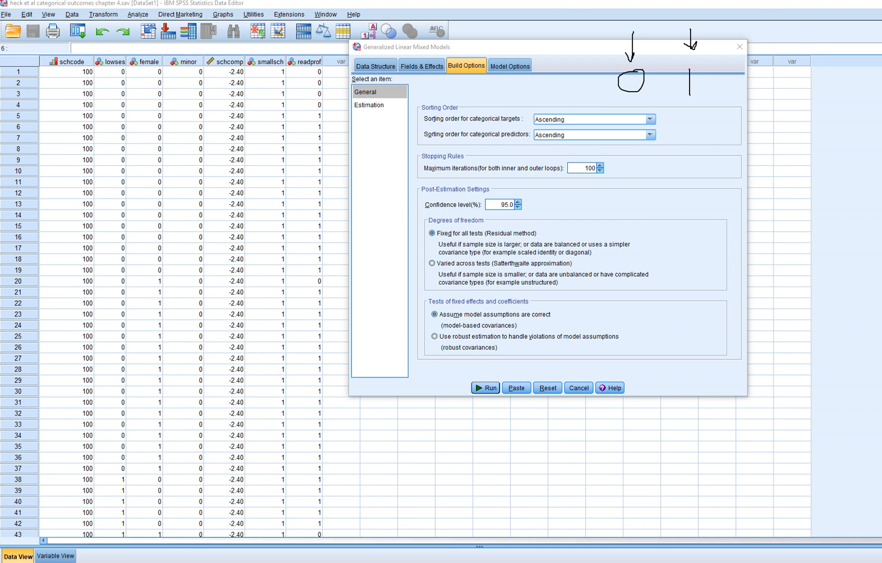
key("Escape")
left_click(650, 120)
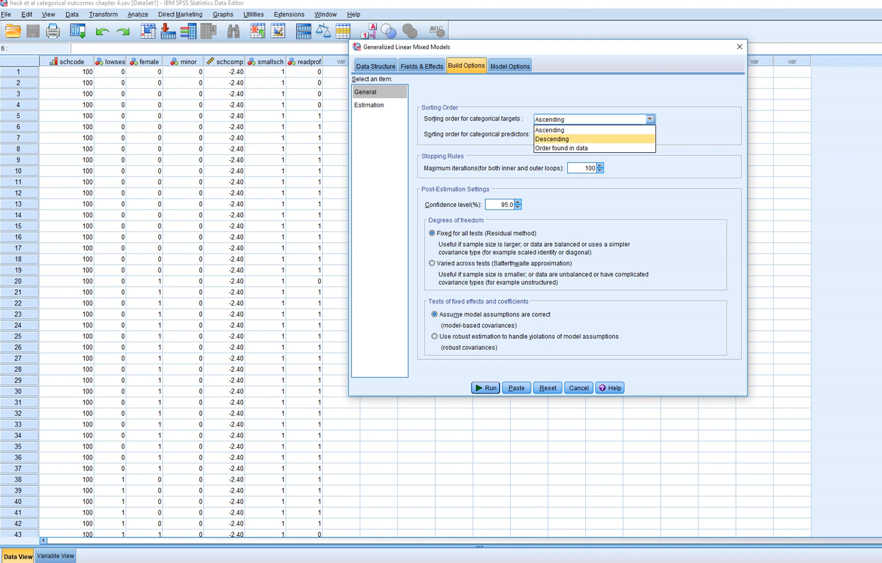
left_click(553, 138)
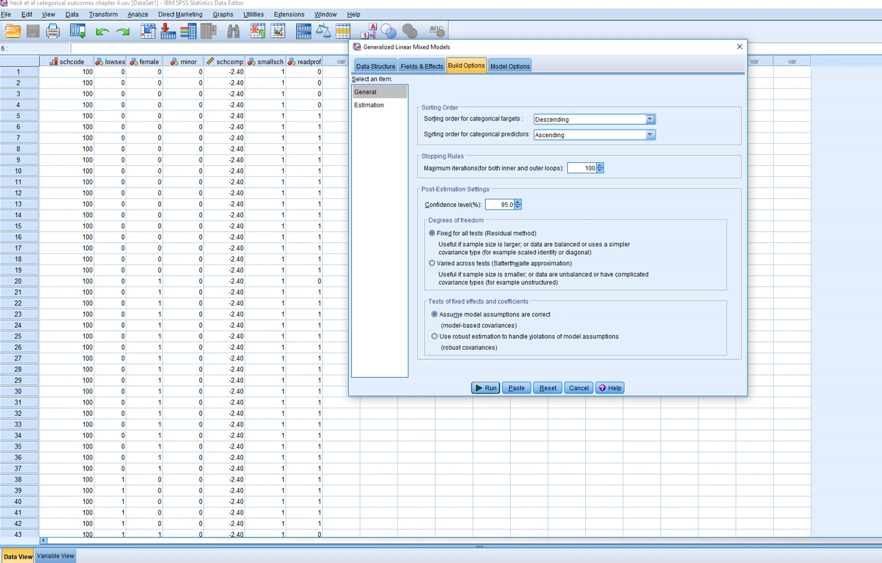
left_click(650, 135)
left_click(552, 154)
Choose robust estimation for tests of fixed effects and coefficients, then run the model.
left_click(434, 337)
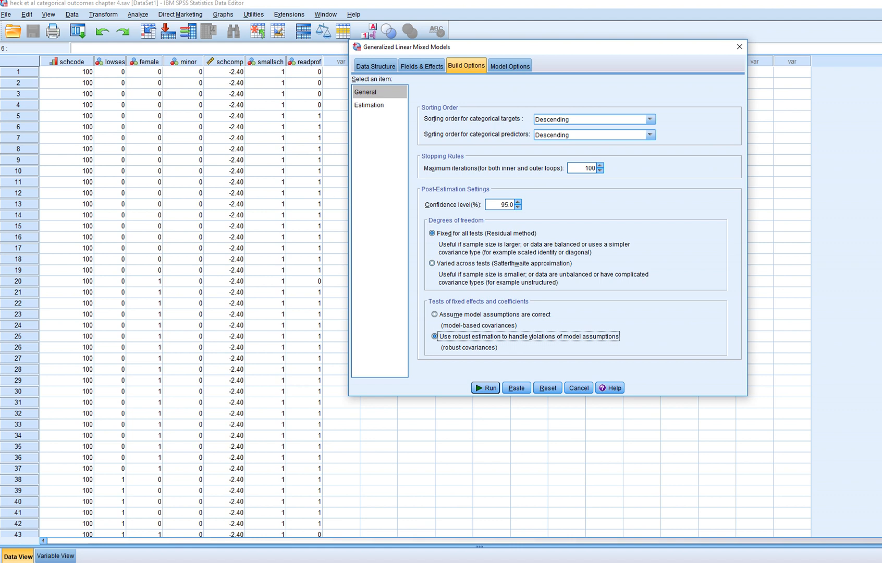
left_click(485, 388)
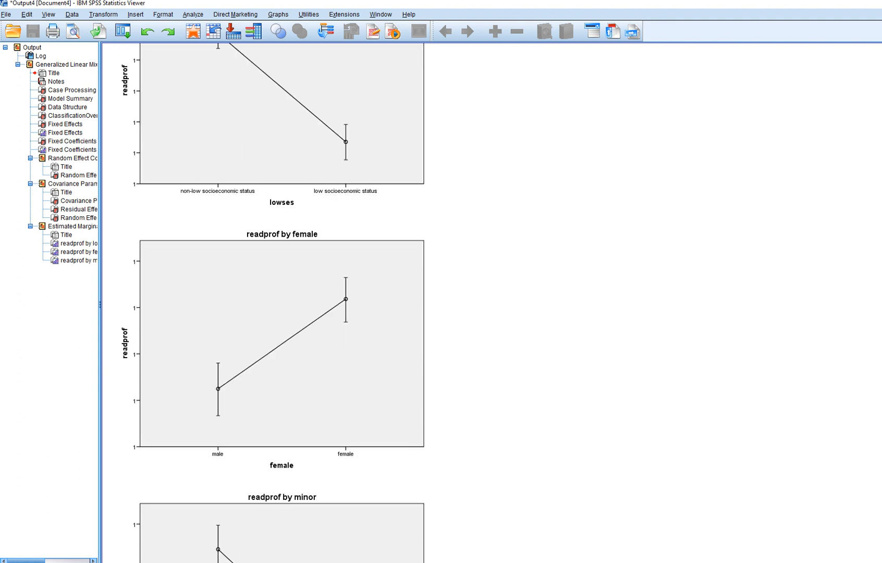
Review the model summary, classification, fixed effects and fixed coefficients tables in the output.
scroll(385, 479, "up", 16)
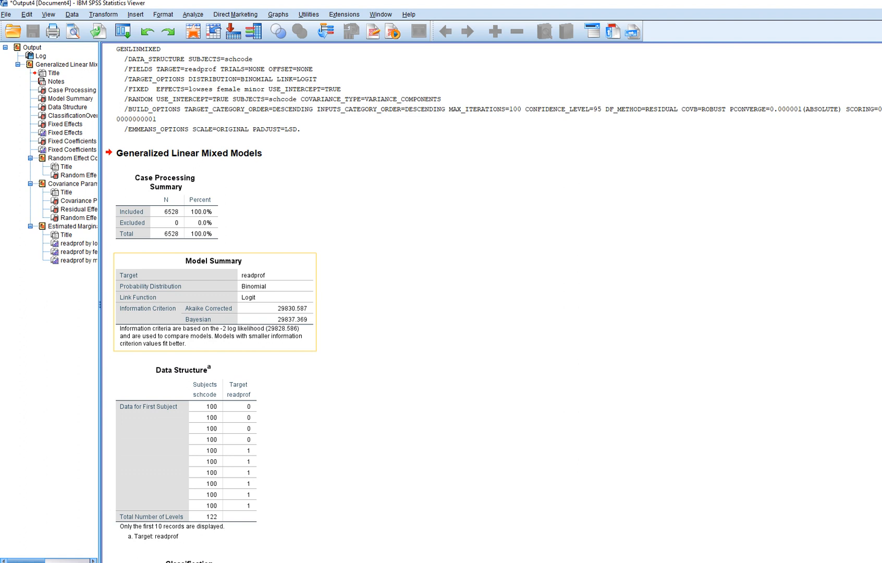
scroll(493, 302, "down", 1)
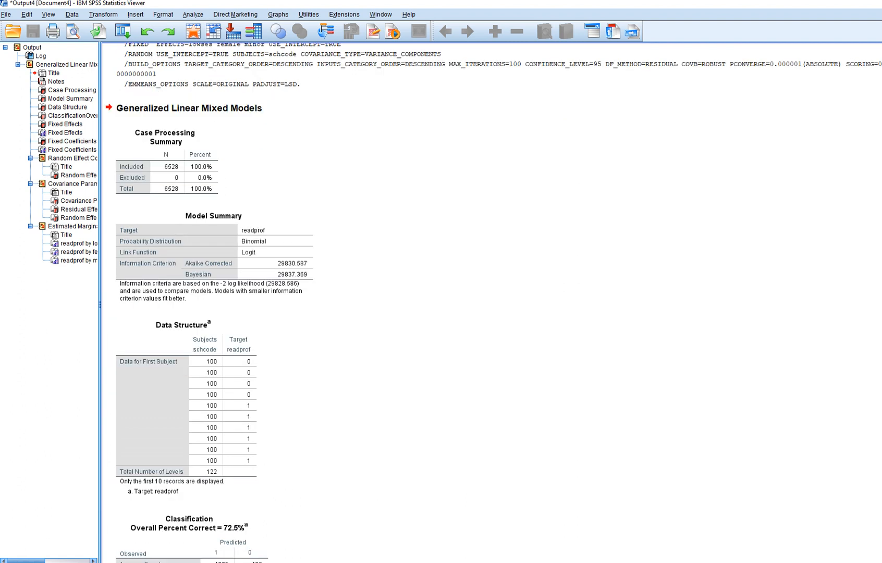
scroll(494, 303, "down", 2)
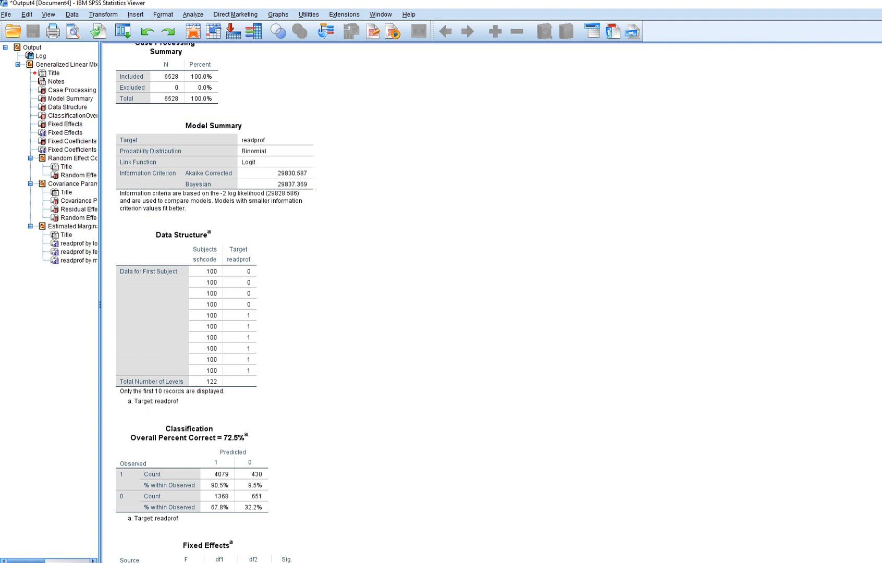
scroll(493, 303, "down", 3)
scroll(493, 303, "down", 3)
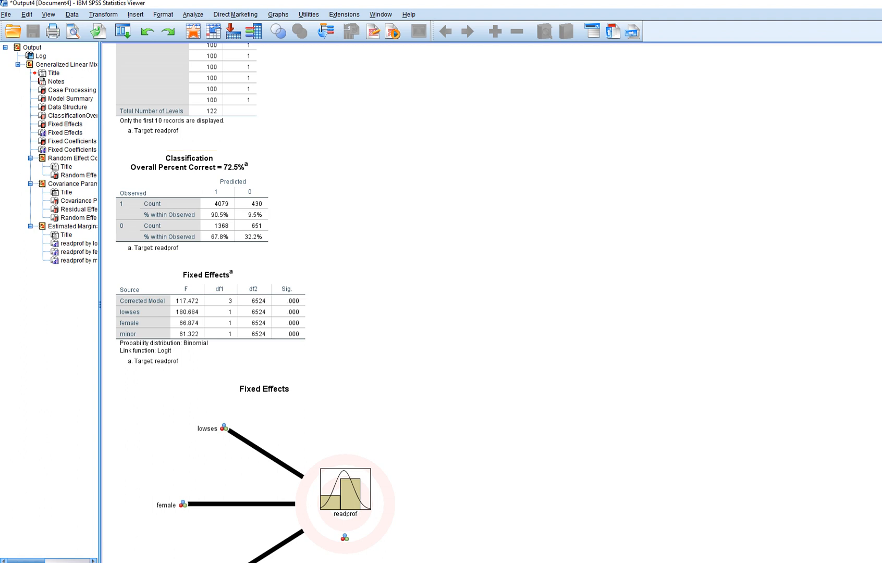
scroll(313, 302, "down", 8)
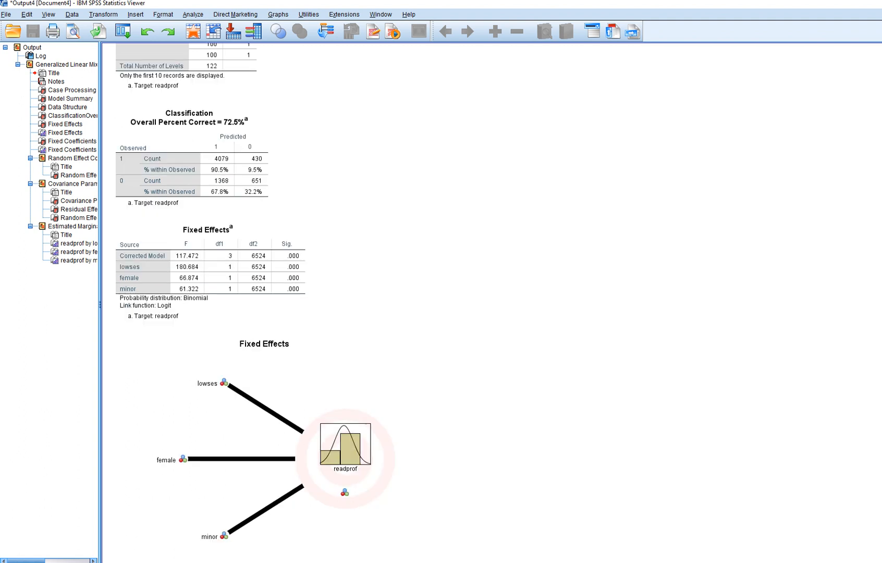
scroll(312, 302, "down", 3)
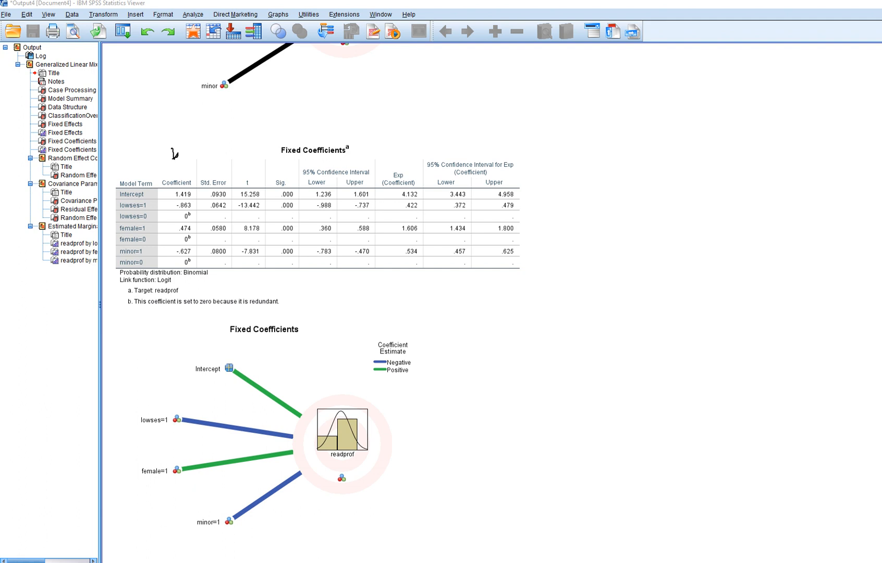
left_click_drag(195, 129, 197, 146)
mouse_move(211, 128)
left_mouse_down()
mouse_move(209, 146)
mouse_move(231, 110)
mouse_move(235, 123)
mouse_move(241, 116)
left_mouse_up()
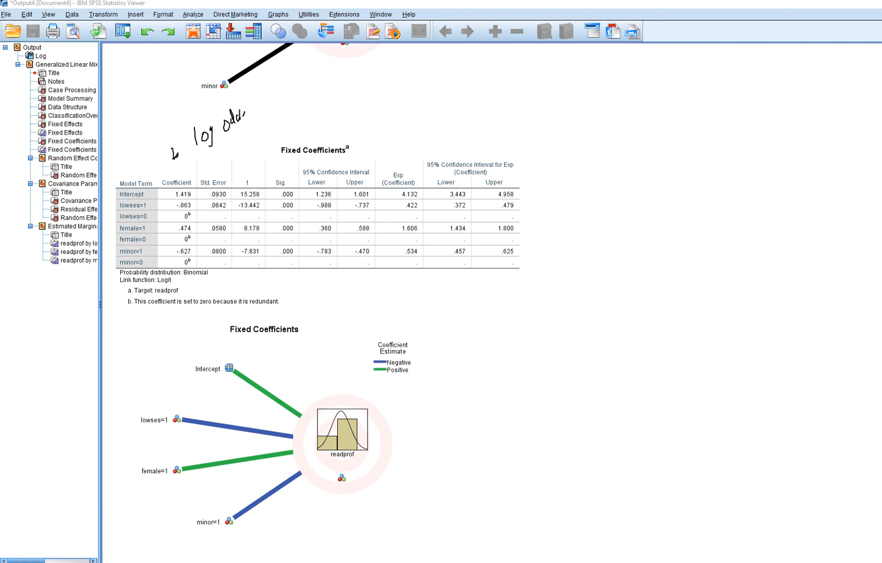
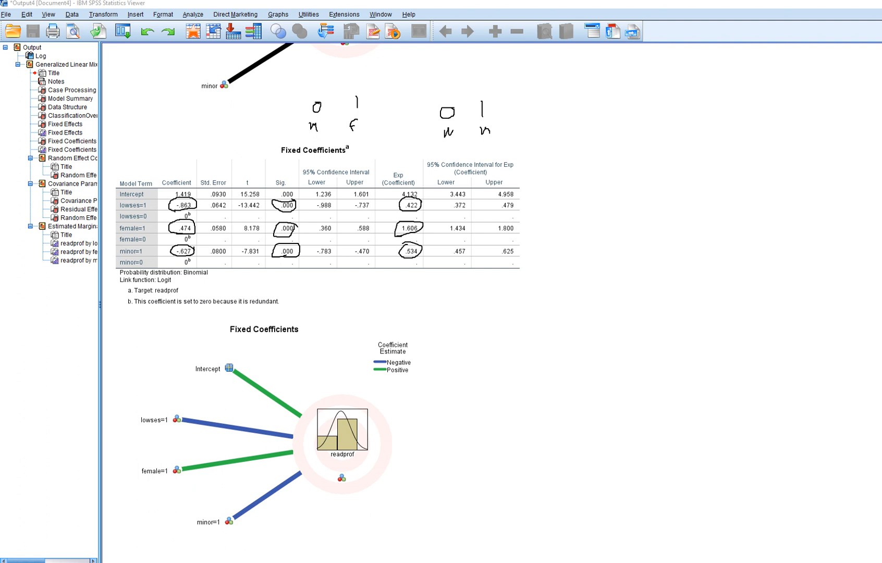
Review the random effect covariances, covariance parameters, residual effect and random effect tables in the output.
key("Escape")
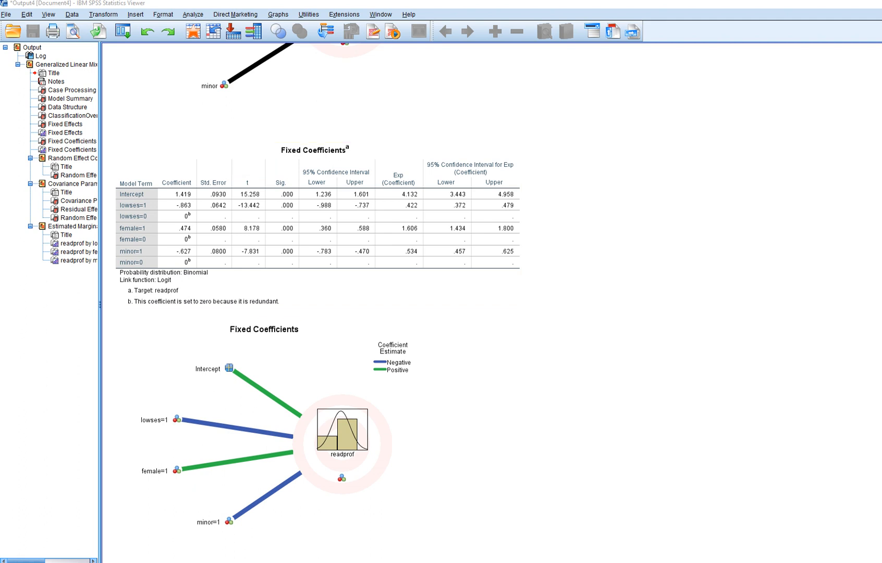
scroll(313, 302, "down", 15)
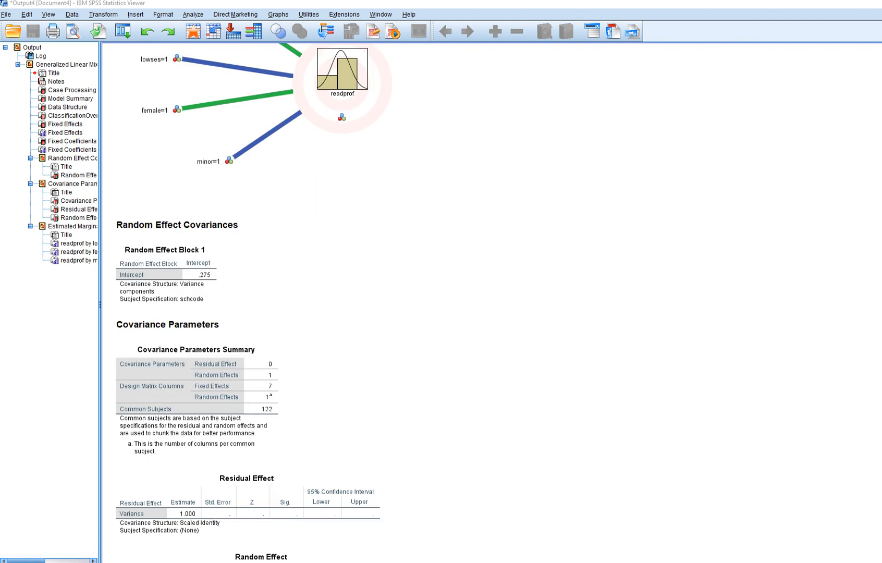
scroll(313, 303, "down", 5)
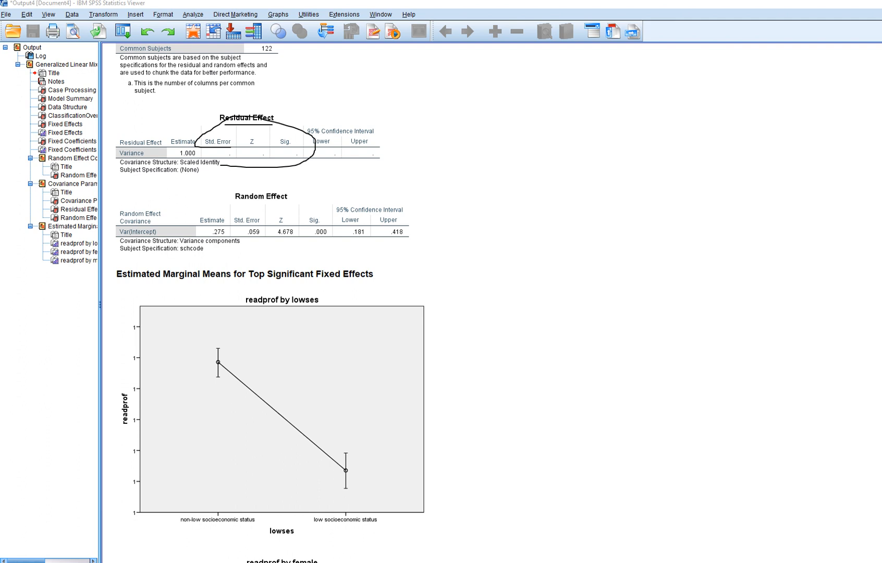
left_click_drag(230, 205, 288, 203)
mouse_move(210, 241)
left_mouse_down()
mouse_move(224, 236)
mouse_move(202, 219)
mouse_move(200, 242)
left_mouse_up()
mouse_move(282, 243)
left_mouse_down()
mouse_move(311, 243)
mouse_move(326, 214)
mouse_move(261, 236)
mouse_move(291, 245)
left_mouse_up()
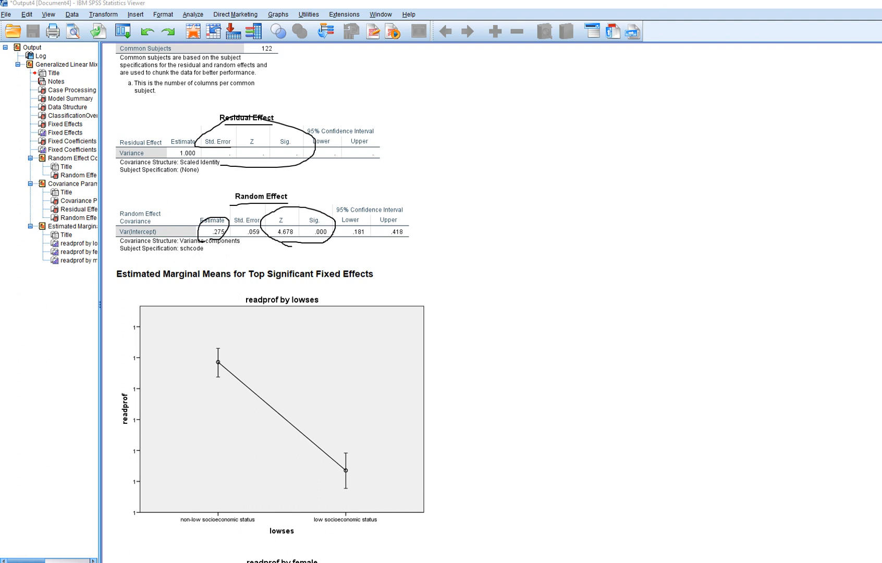
left_click_drag(133, 240, 155, 240)
key("Escape")
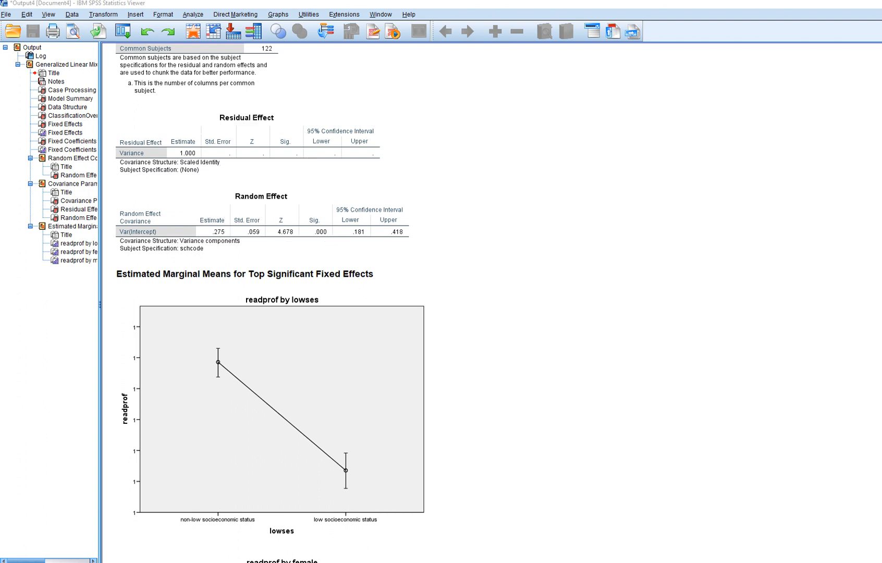
scroll(318, 235, "up", 16)
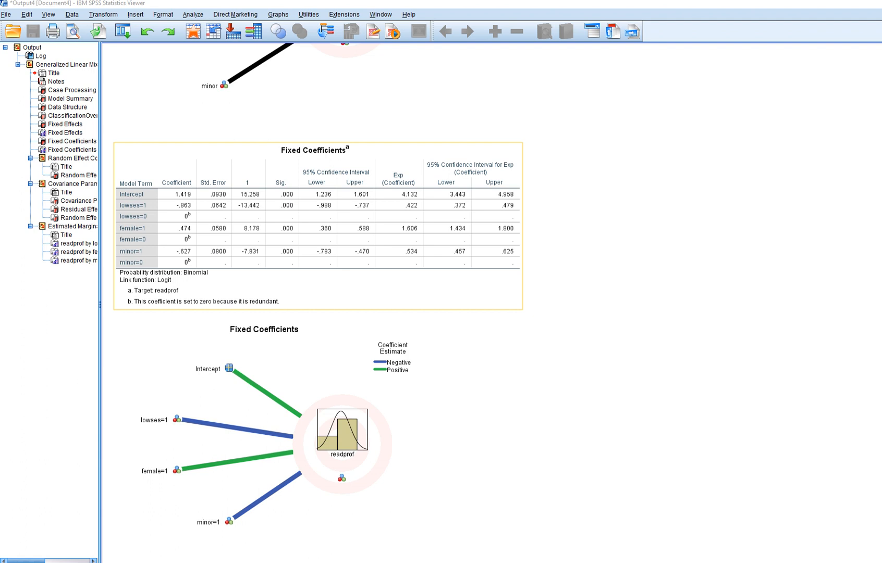
scroll(318, 224, "down", 15)
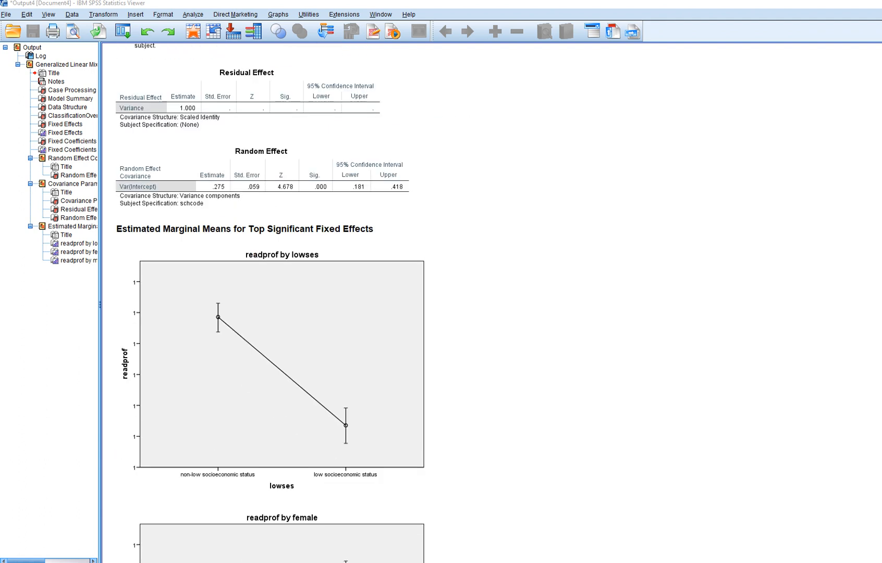
scroll(260, 224, "up", 1)
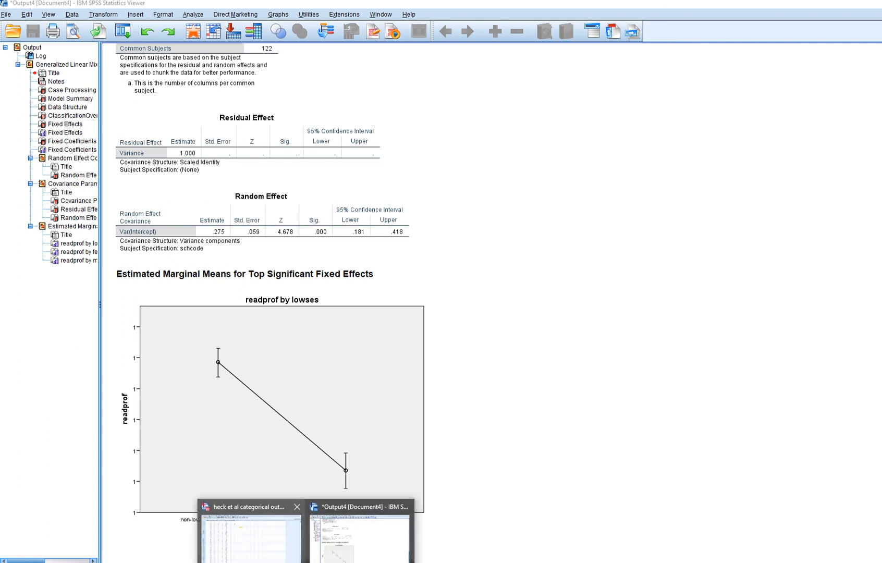
In the data file, change the measurement level of lowses, female and minor from Nominal to Scale.
left_click(252, 532)
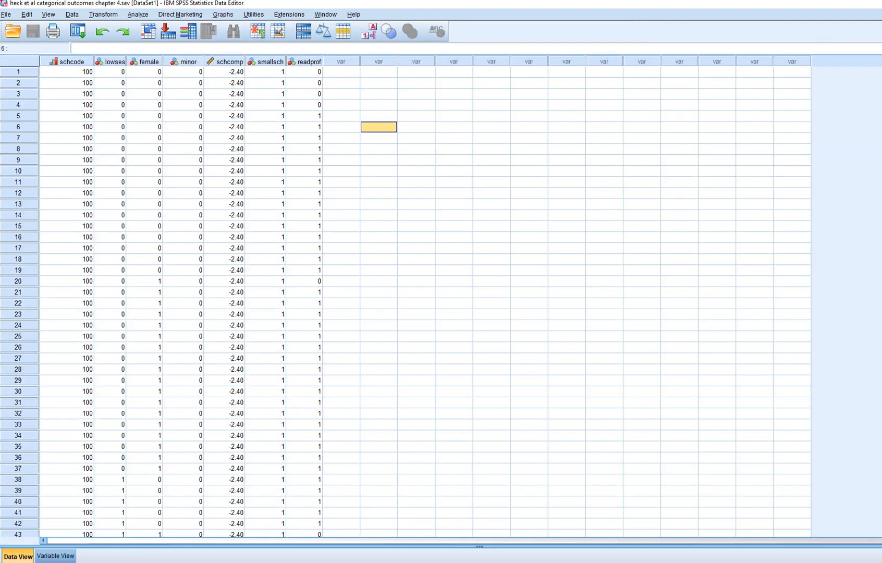
double_click(111, 62)
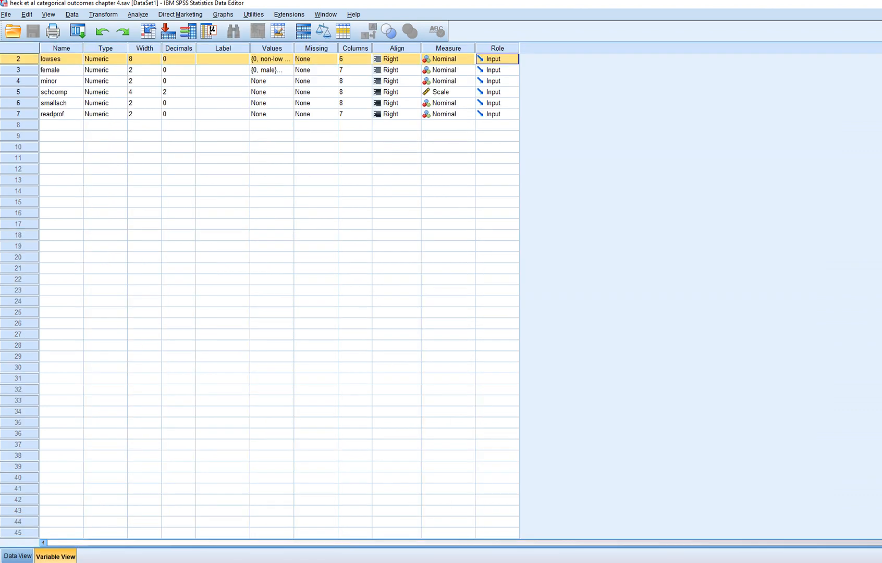
left_click(396, 169)
left_click(468, 60)
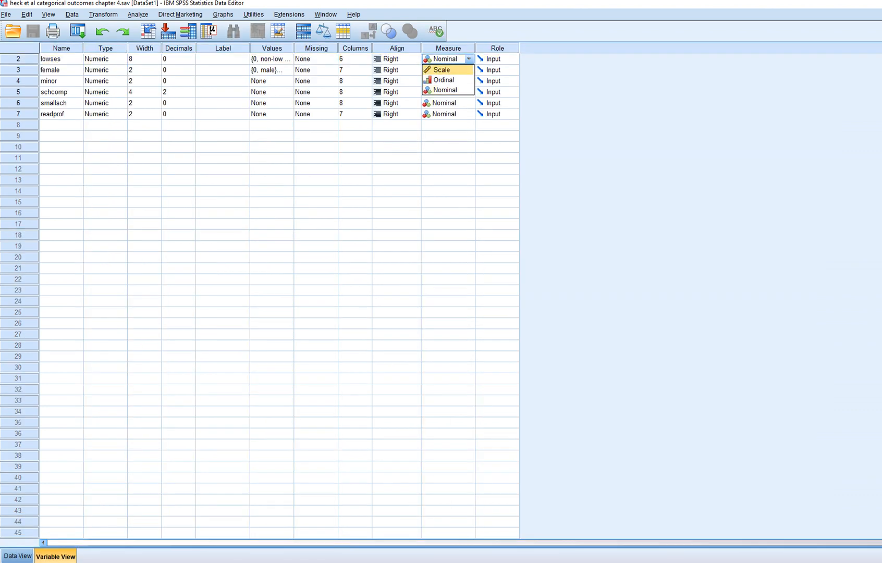
left_click(441, 69)
left_click(468, 70)
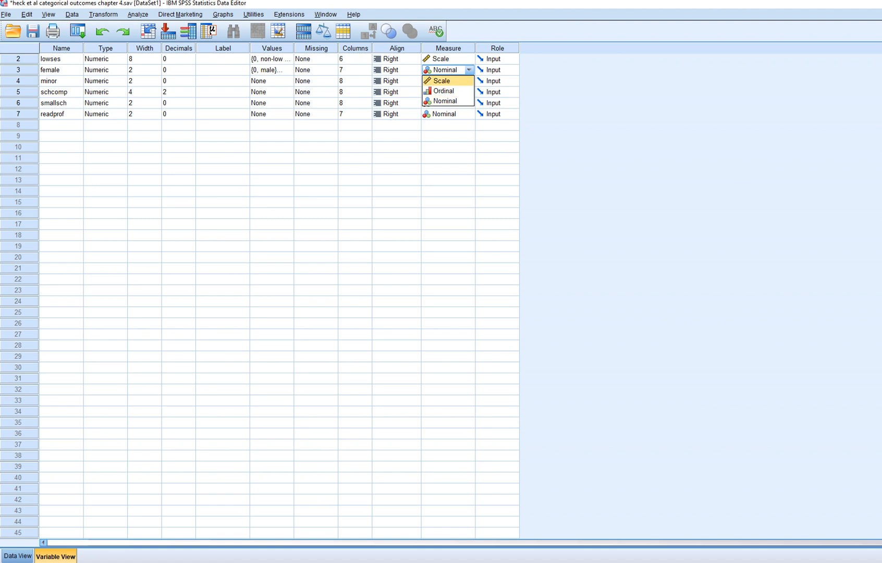
left_click(442, 81)
left_click(468, 80)
left_click(442, 92)
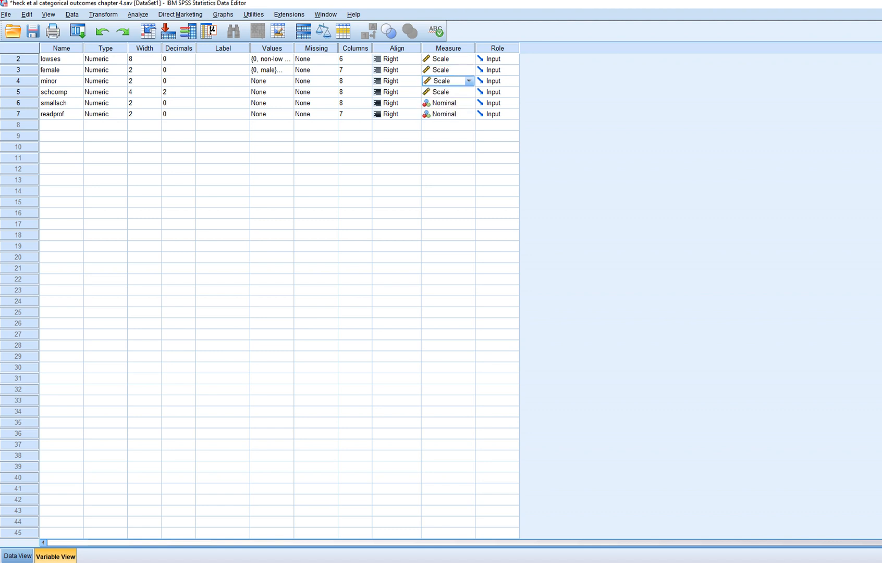
left_click(18, 557)
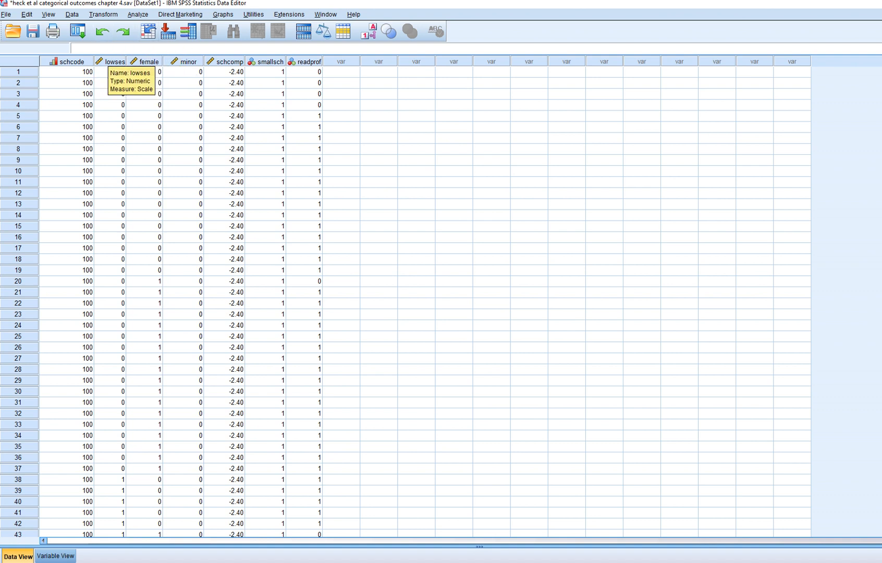
Reopen the Generalized Linear Mixed Models dialog, check its data structure, fixed and random effects and build options, and run it.
left_click(138, 14)
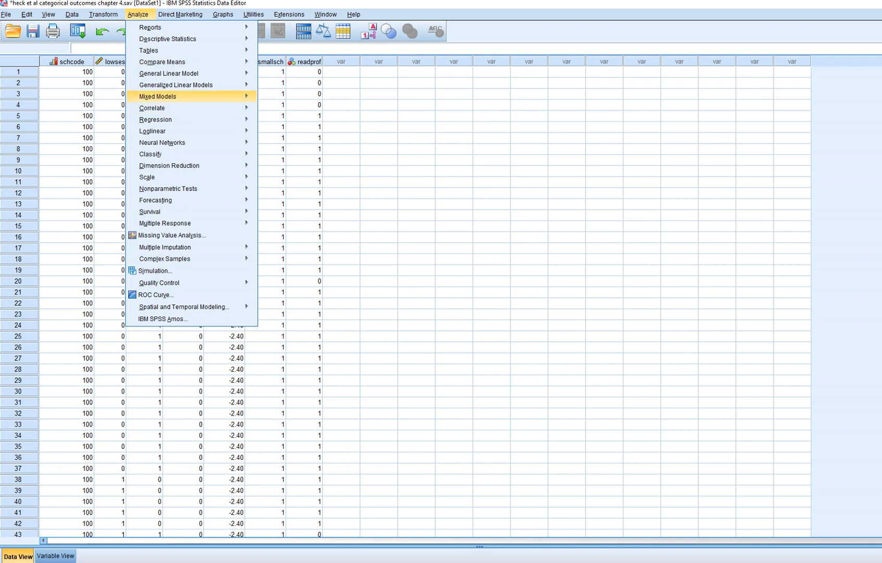
mouse_move(158, 97)
left_click(297, 111)
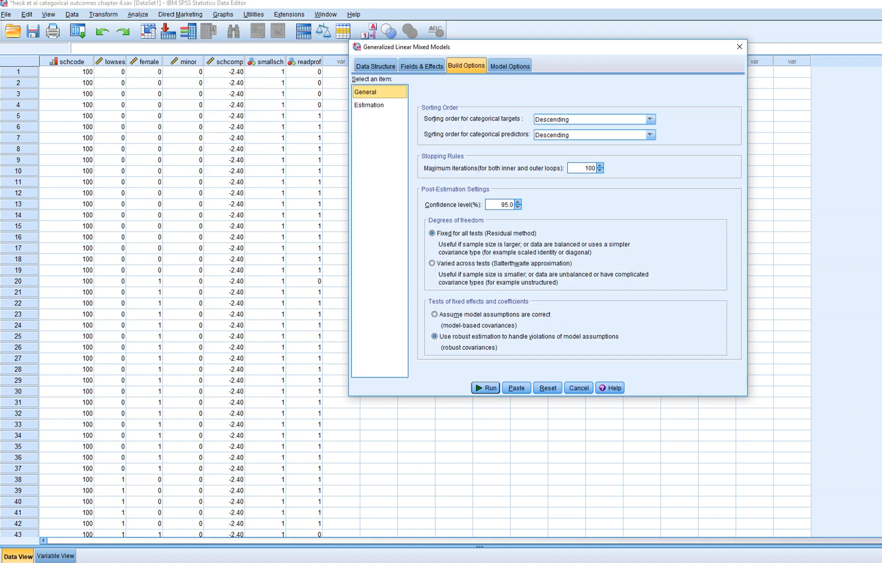
left_click(376, 65)
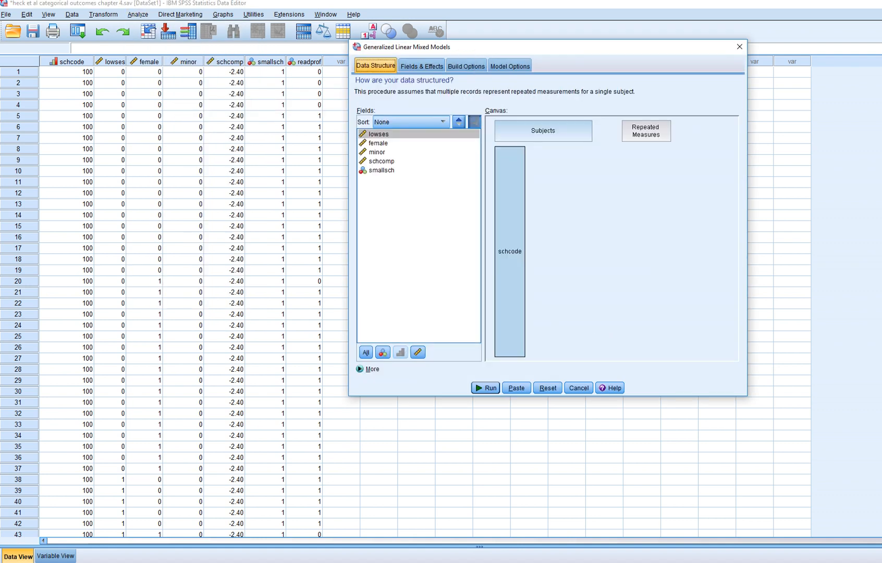
left_click(422, 66)
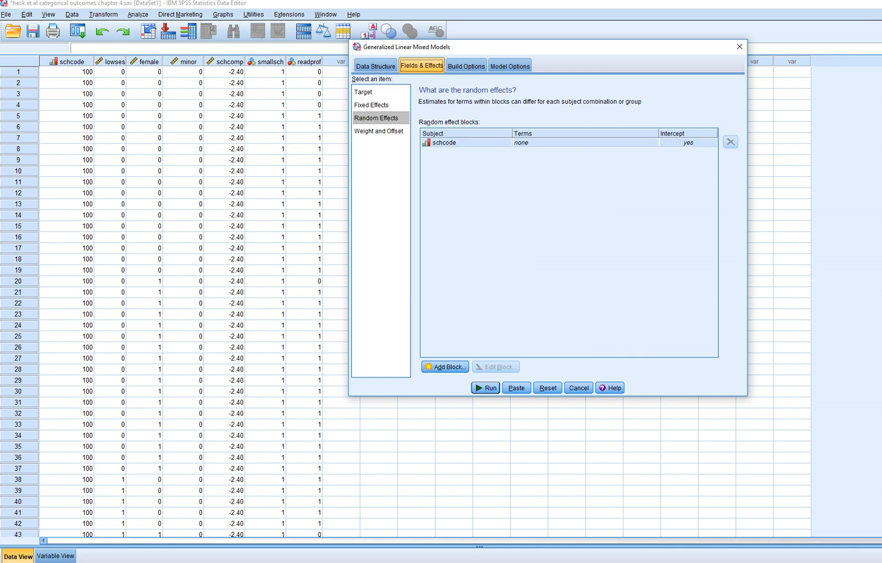
left_click(372, 105)
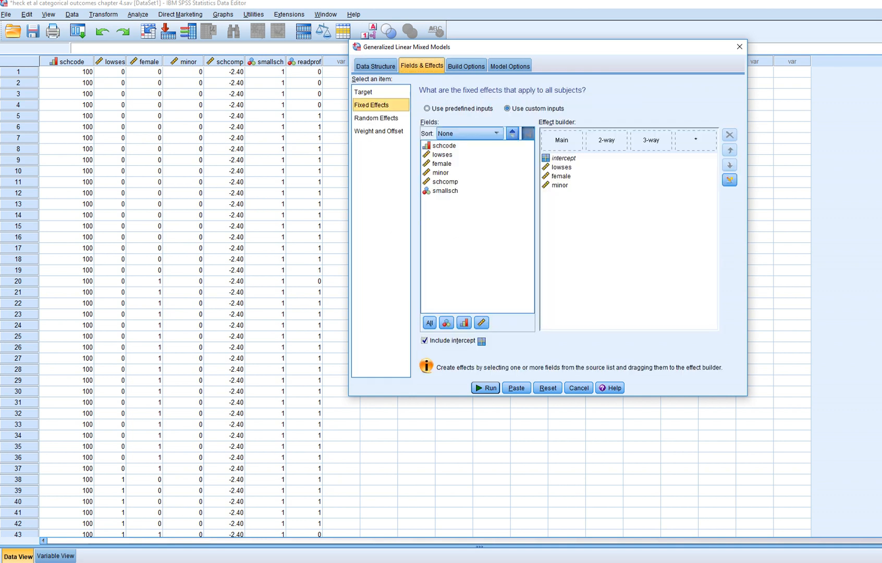
left_click(466, 66)
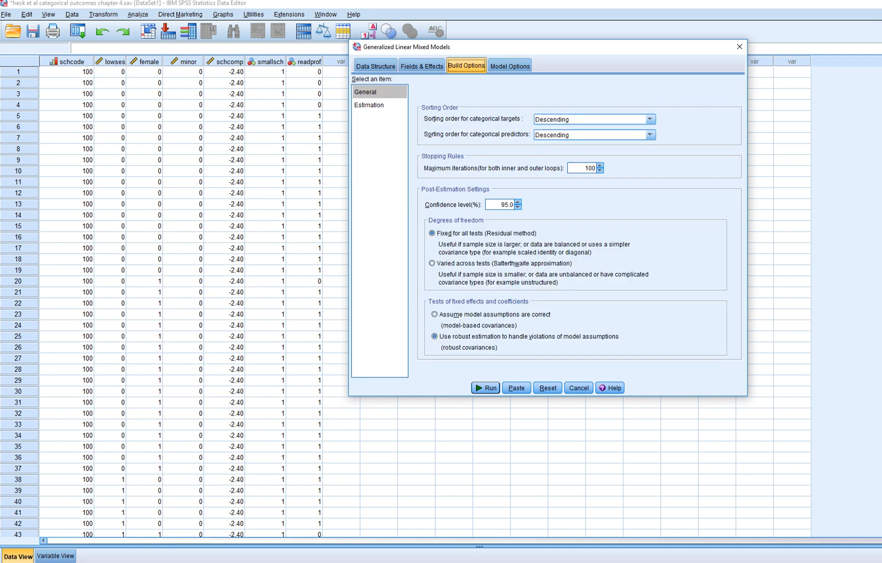
left_click(486, 388)
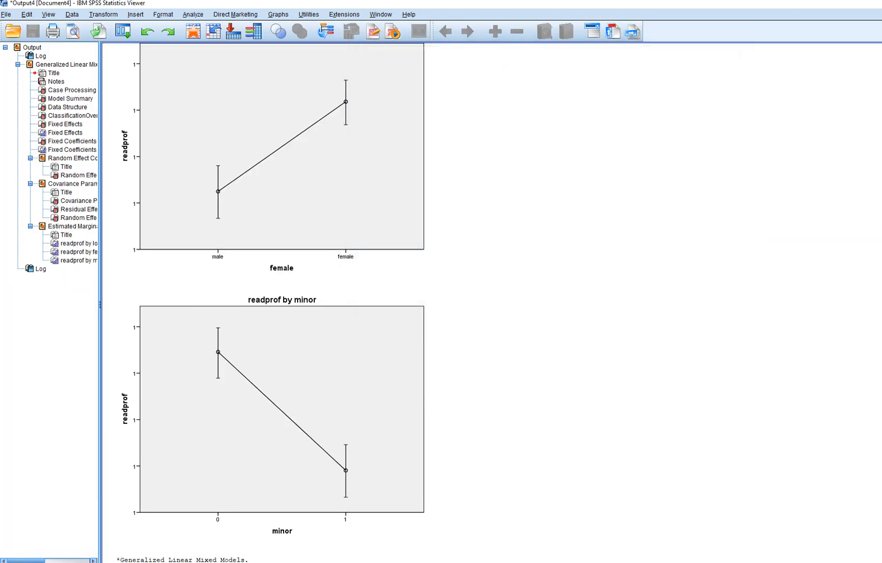
Review the new fixed coefficients table's coefficients, significance and Exp values for lowses, female and minor.
scroll(491, 303, "down", 4)
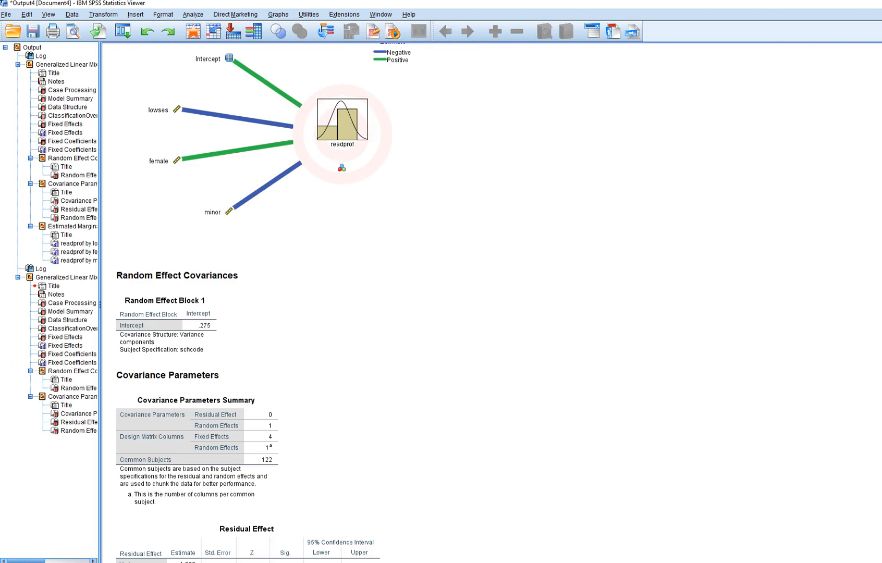
scroll(492, 302, "up", 15)
scroll(318, 303, "down", 3)
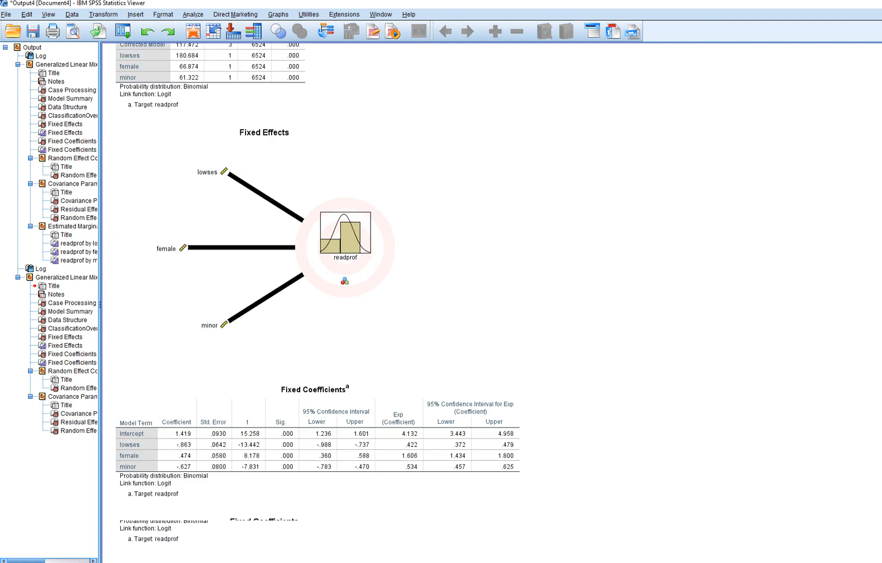
scroll(318, 303, "up", 4)
scroll(318, 302, "down", 5)
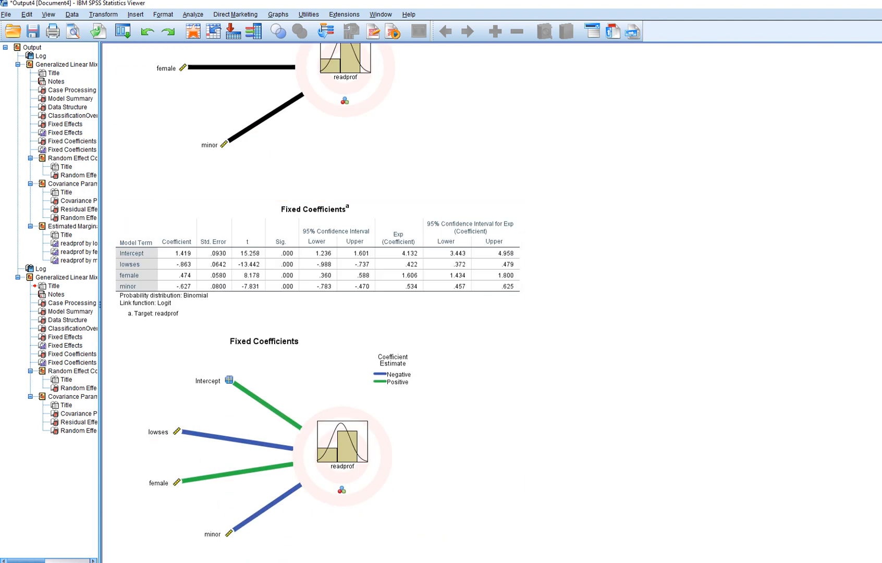
key("alt+Tab")
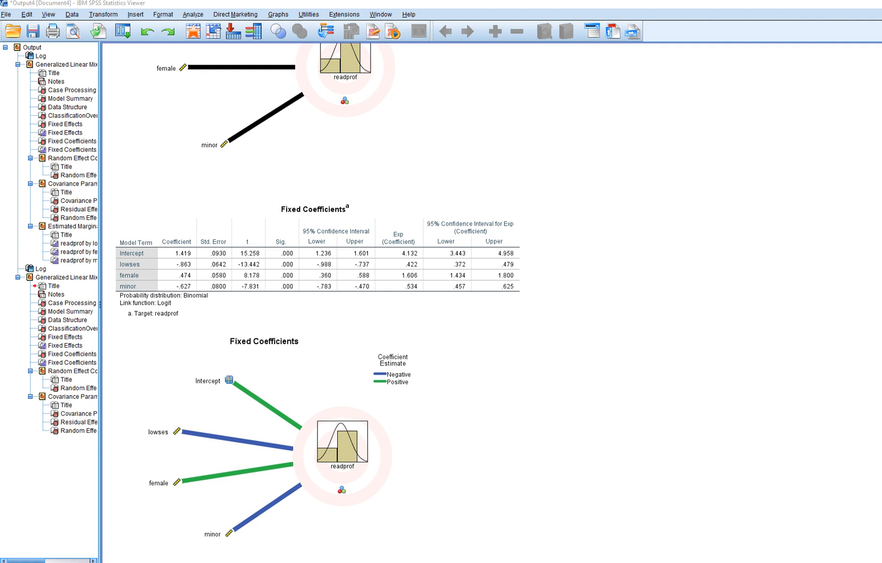
mouse_move(193, 260)
left_mouse_down()
mouse_move(195, 287)
mouse_move(177, 297)
mouse_move(171, 259)
mouse_move(191, 260)
left_mouse_up()
mouse_move(295, 257)
left_mouse_down()
mouse_move(276, 291)
mouse_move(299, 272)
left_mouse_up()
mouse_move(423, 268)
left_mouse_down()
mouse_move(414, 258)
mouse_move(396, 291)
mouse_move(415, 294)
left_mouse_up()
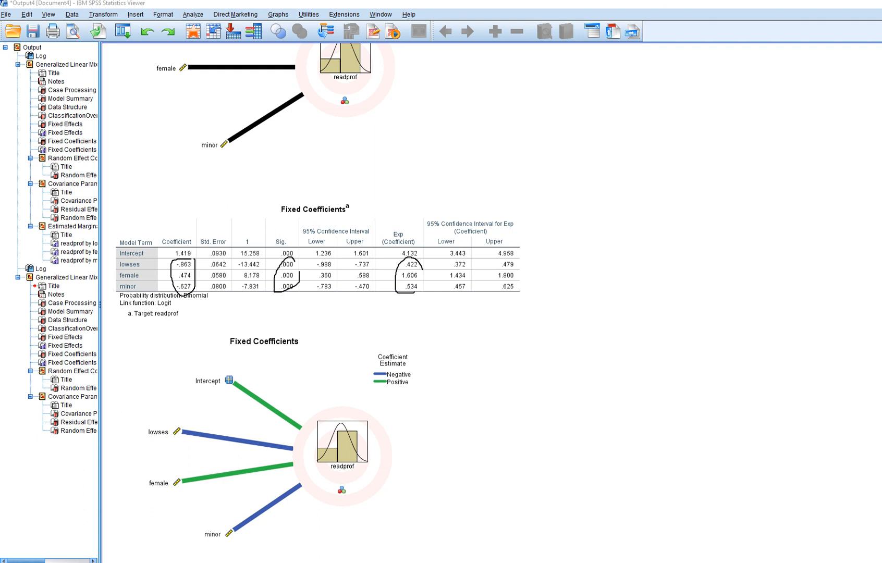
key("Escape")
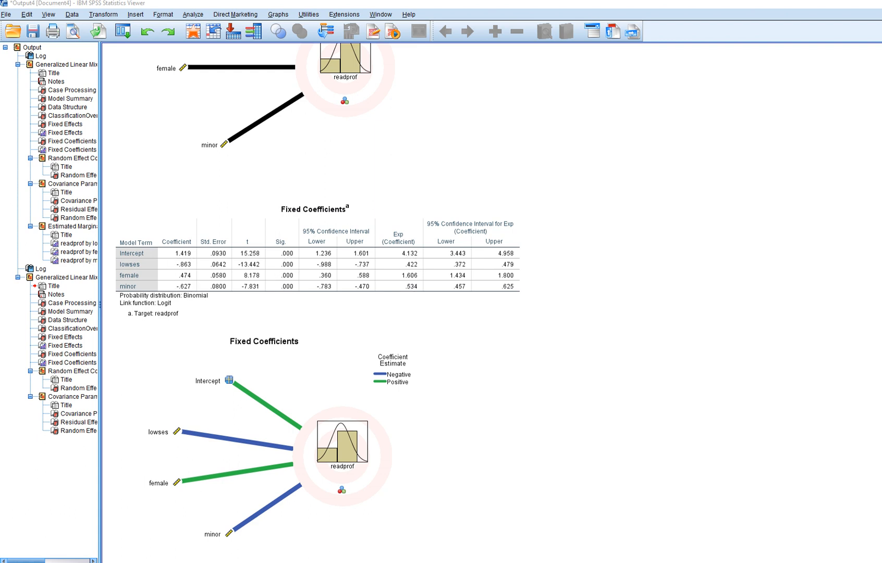
Compare the earlier and new model outputs, scrolling between their fixed coefficients and random effect tables.
scroll(313, 303, "up", 20)
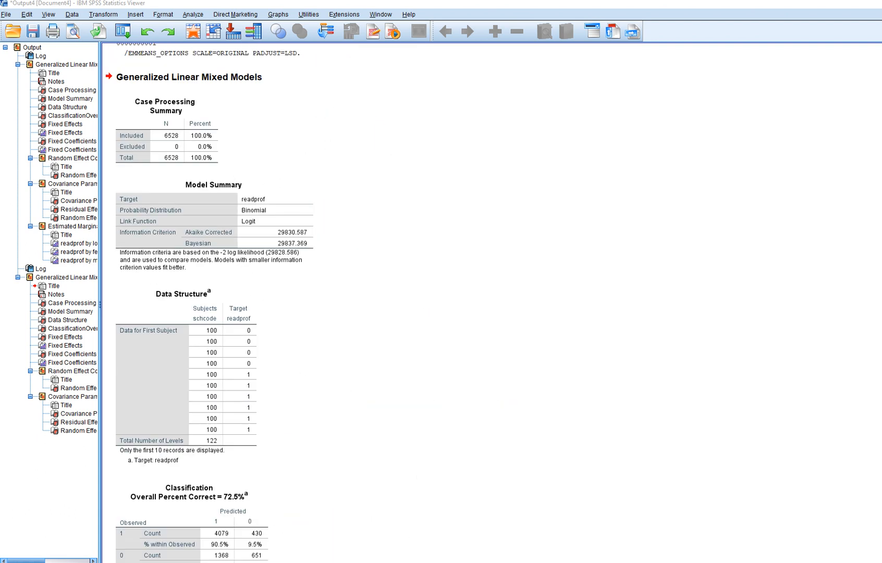
scroll(313, 302, "up", 20)
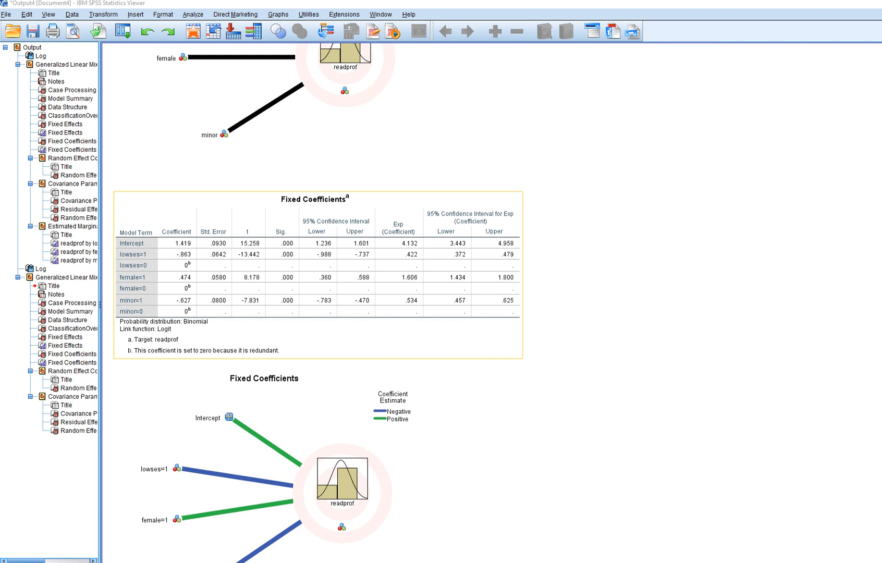
scroll(312, 302, "down", 20)
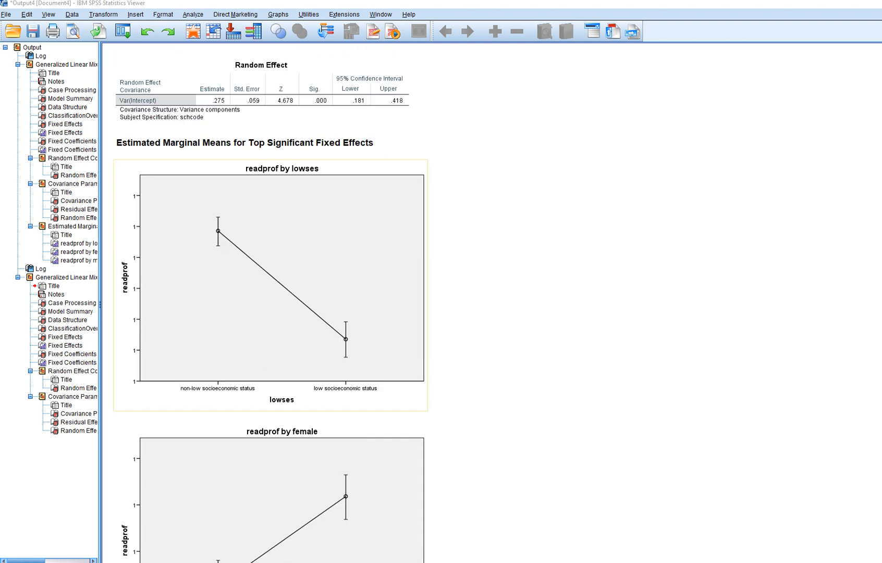
scroll(312, 302, "down", 20)
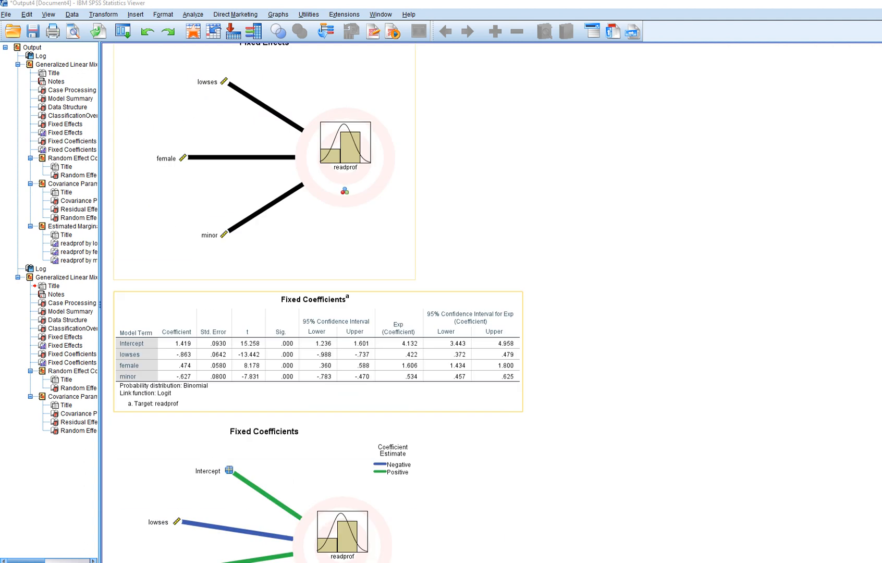
scroll(313, 302, "down", 5)
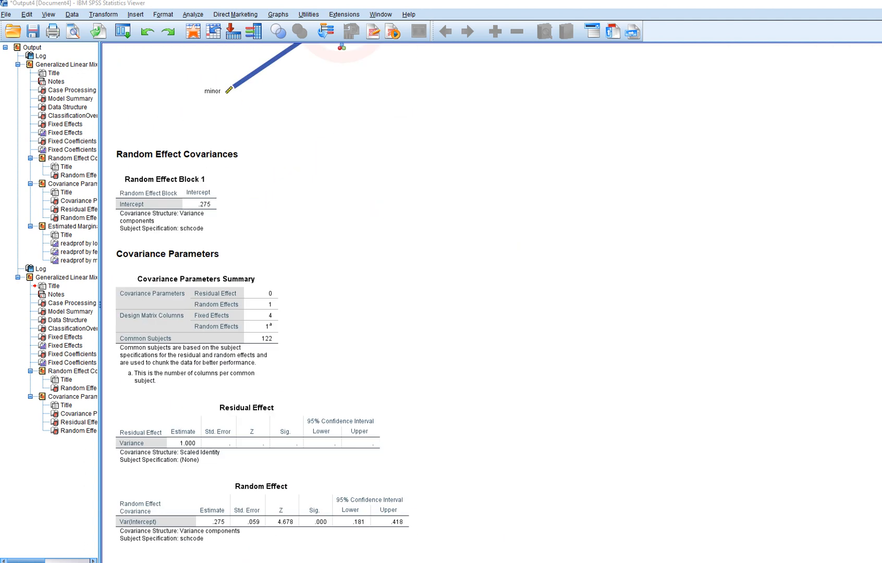